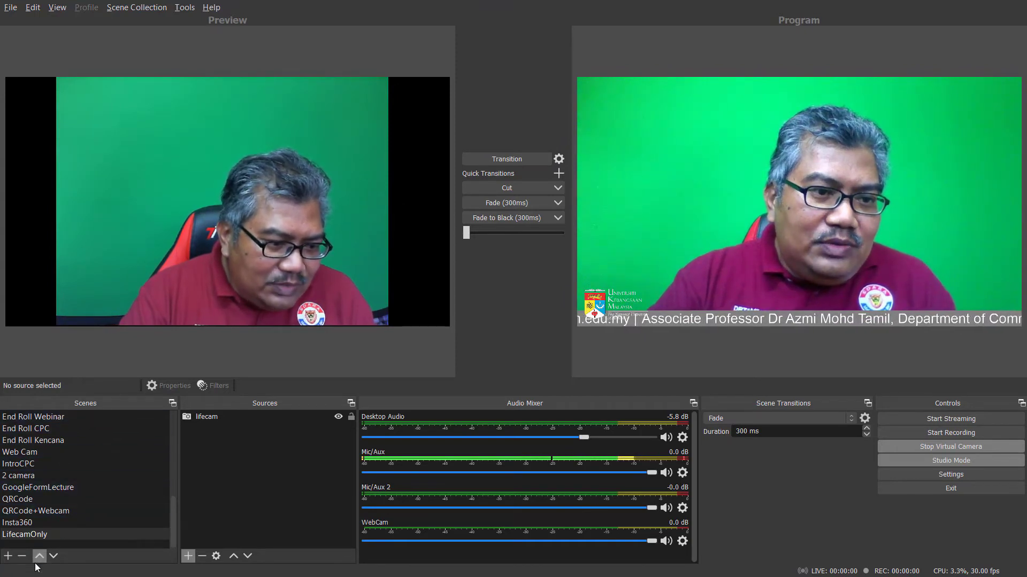
# - Create a new scene named Demo
pyautogui.click(8, 556)
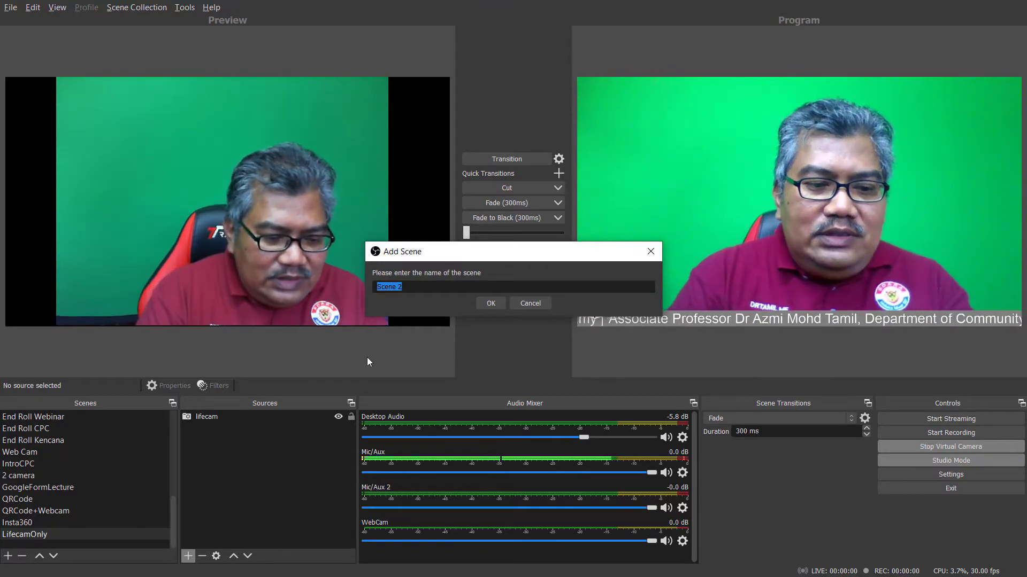
pyautogui.write('Demo')
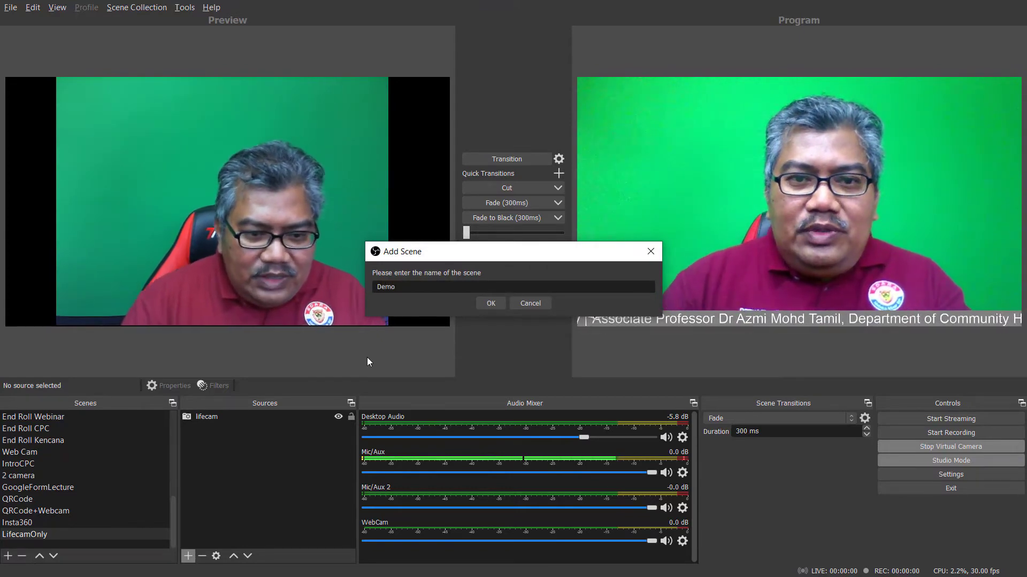
pyautogui.click(489, 304)
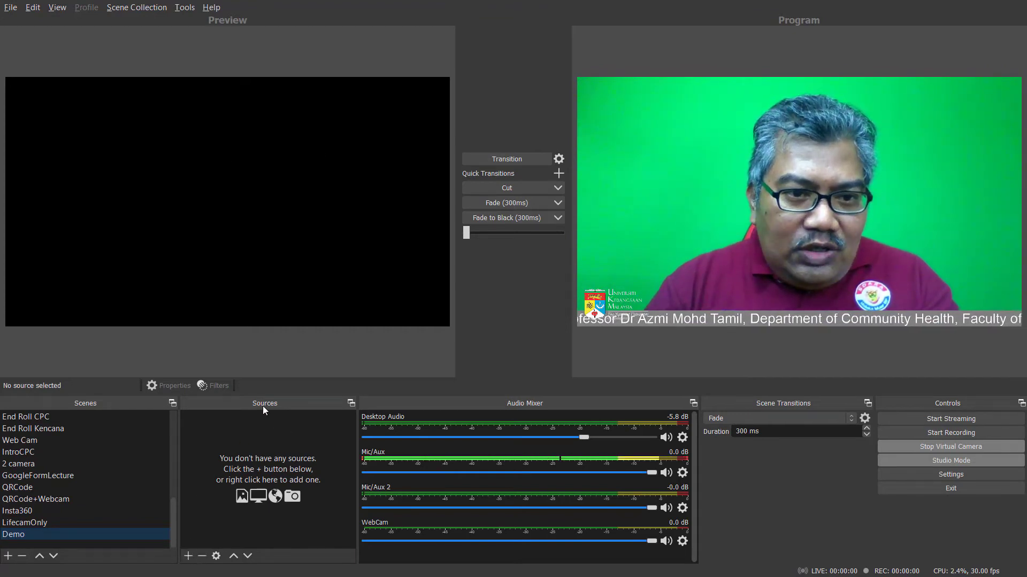
# - Add the existing WebCam video capture device to the Demo scene and enlarge it to fill the preview canvas
pyautogui.click(188, 556)
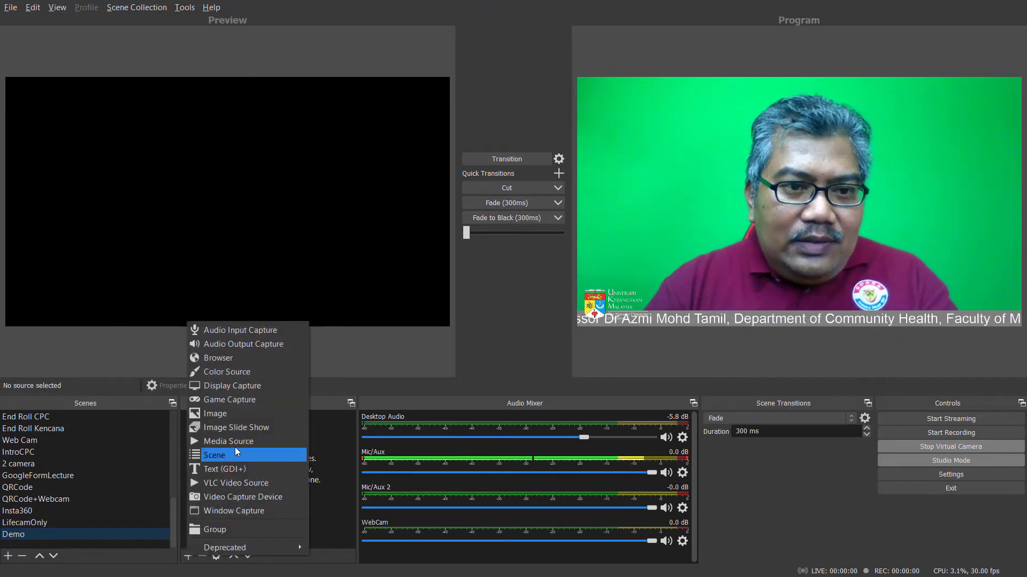
pyautogui.click(258, 497)
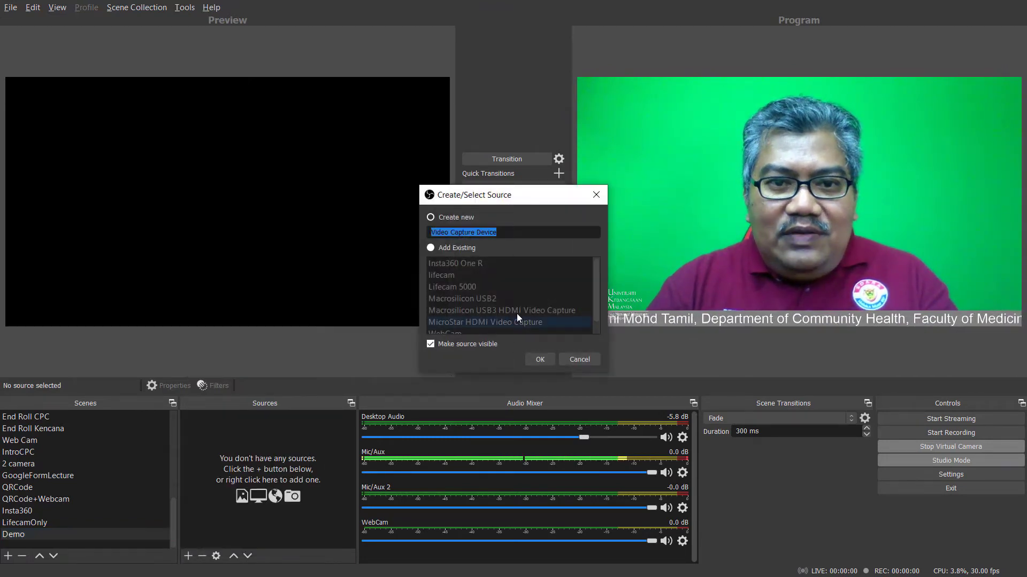
pyautogui.click(431, 248)
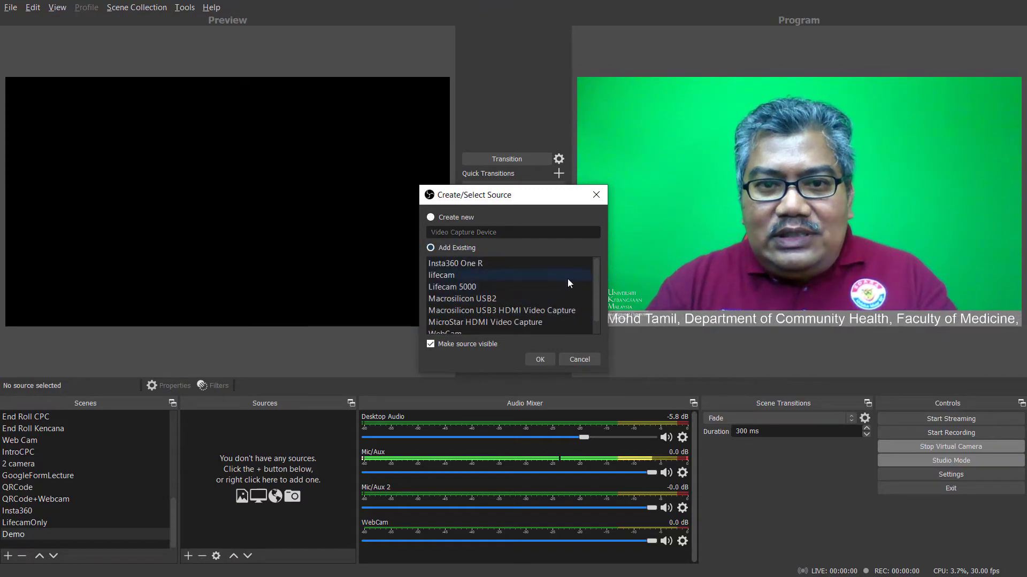
pyautogui.scroll(-1, 555, 293)
pyautogui.click(457, 323)
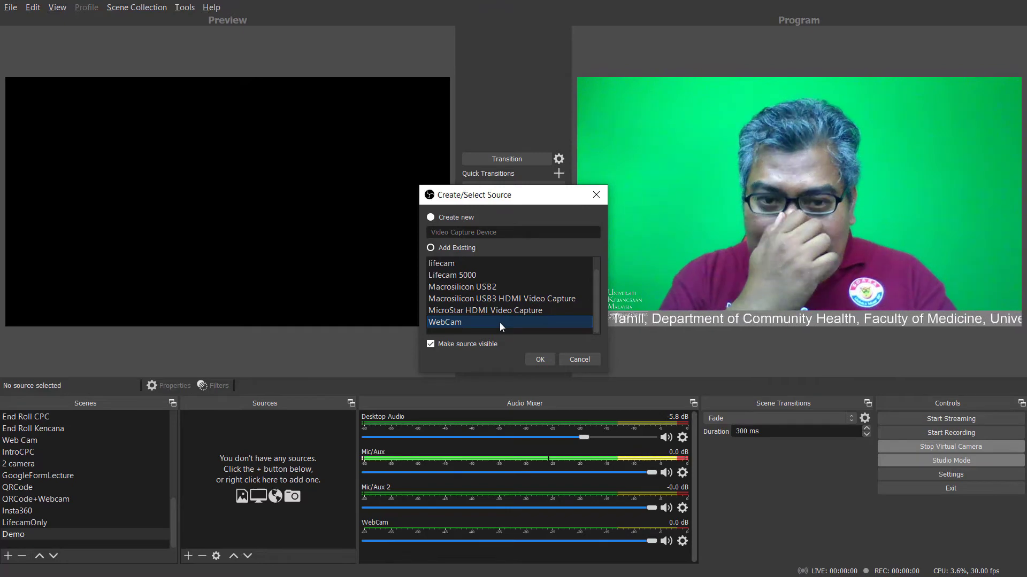
pyautogui.click(535, 360)
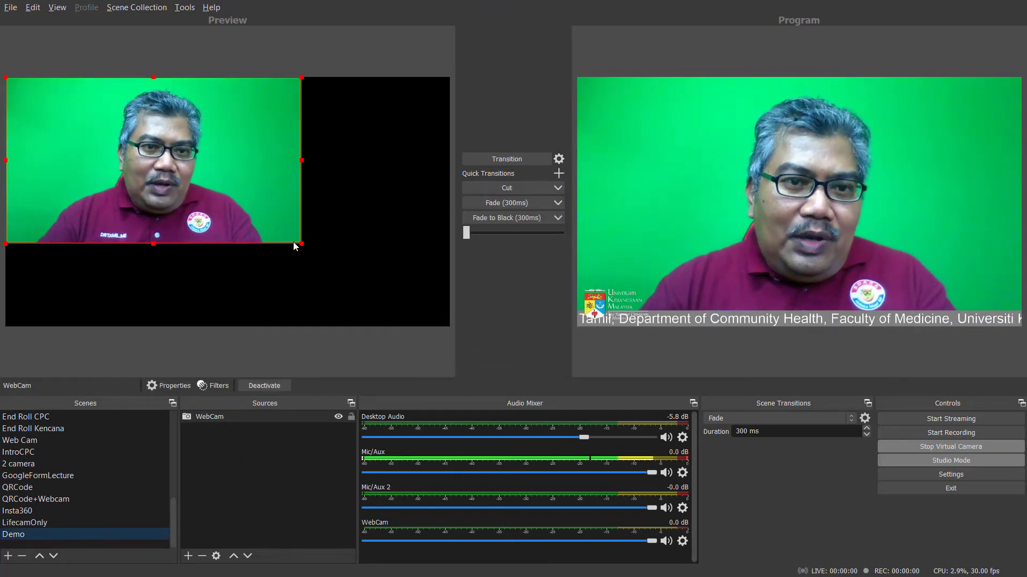
pyautogui.moveTo(301, 245); pyautogui.dragTo(400, 329)
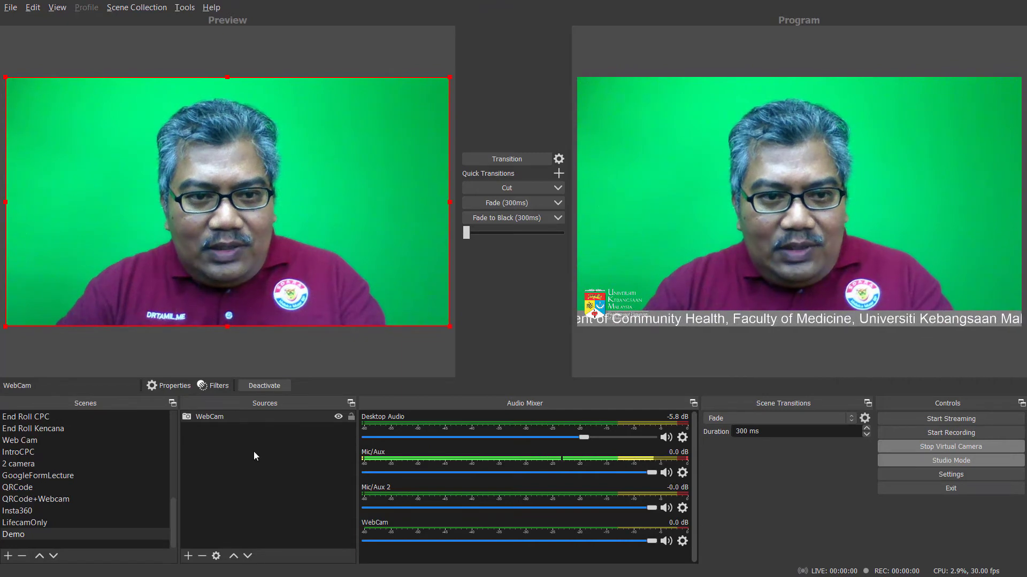
# - Create a new image source named demo-newbg in the Demo scene
pyautogui.click(188, 556)
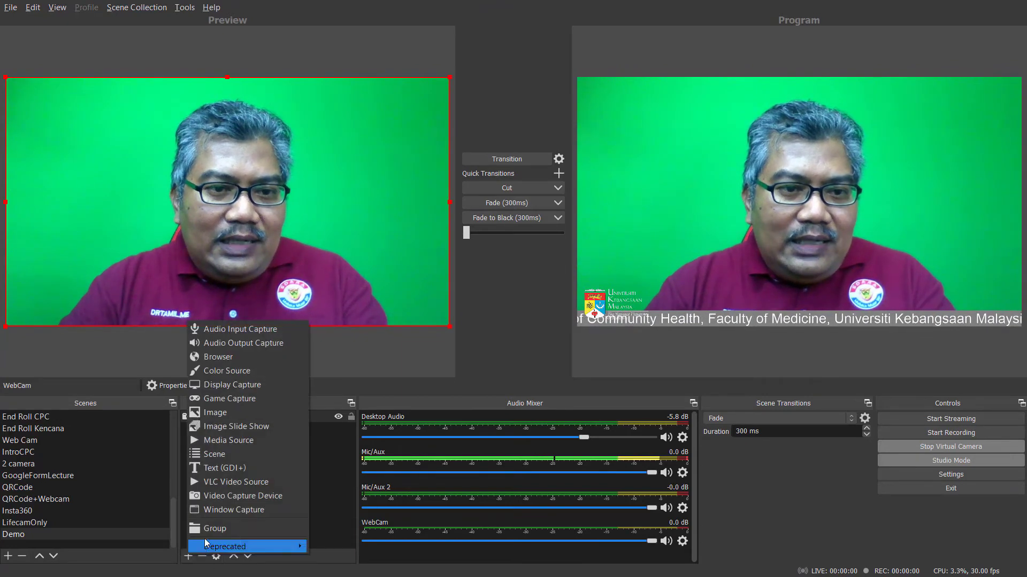
pyautogui.click(236, 417)
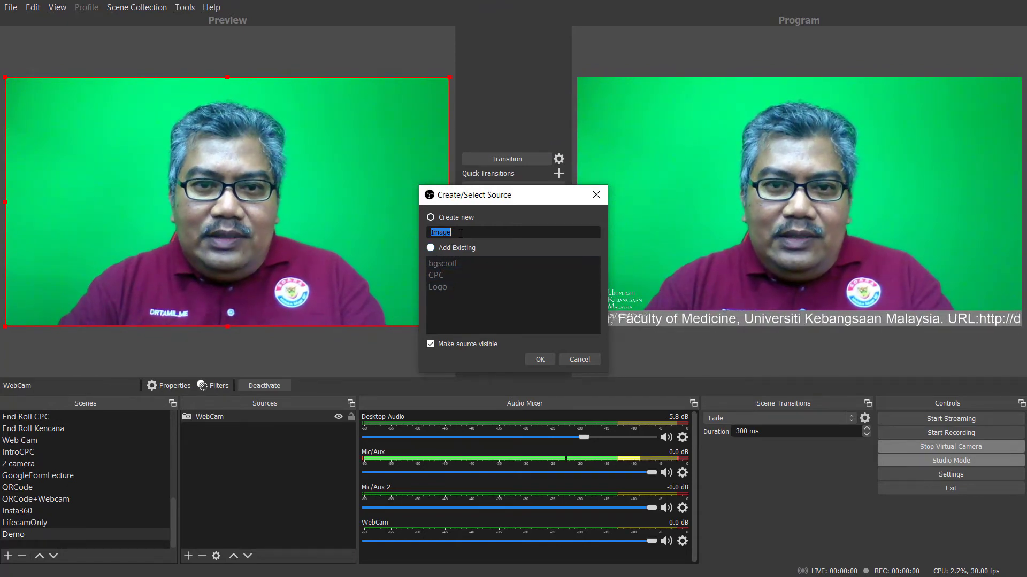
pyautogui.write('demo')
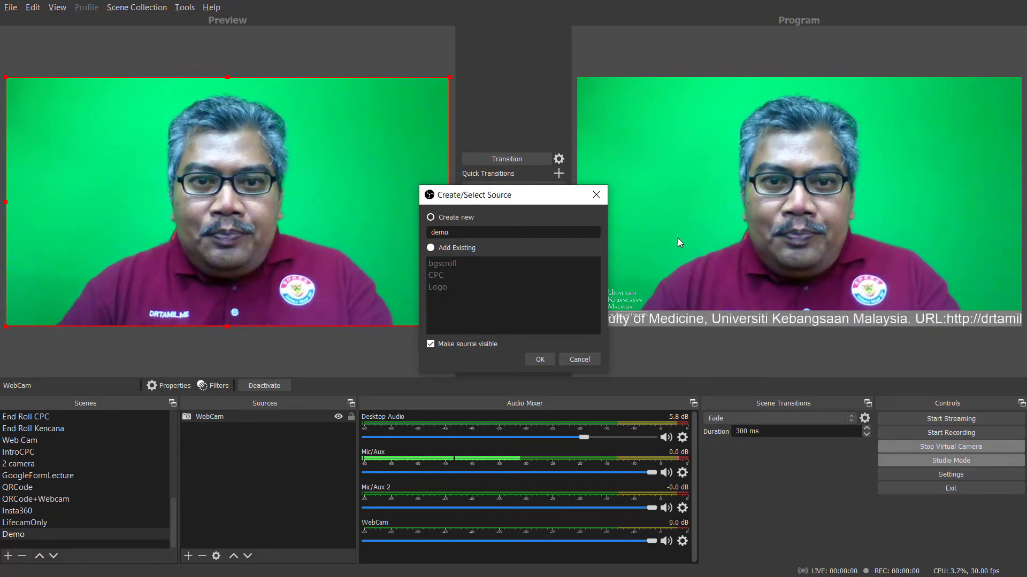
pyautogui.write('-')
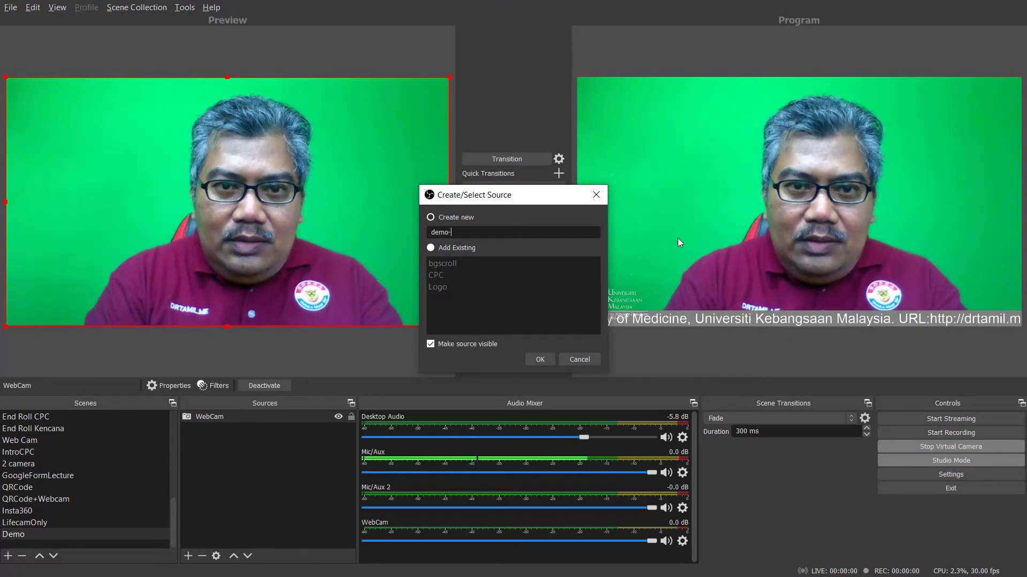
pyautogui.write('new')
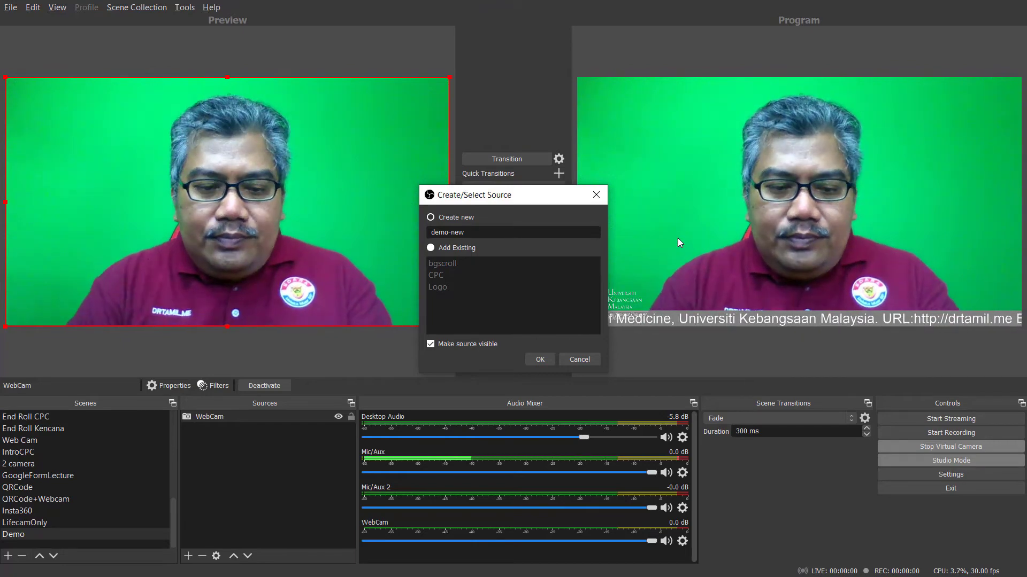
pyautogui.write('bg')
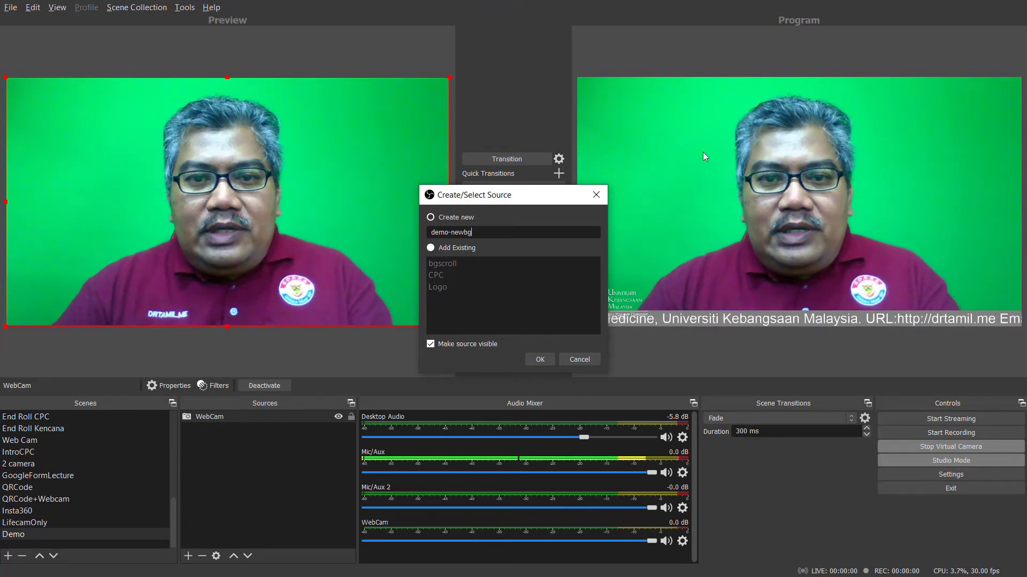
pyautogui.click(540, 358)
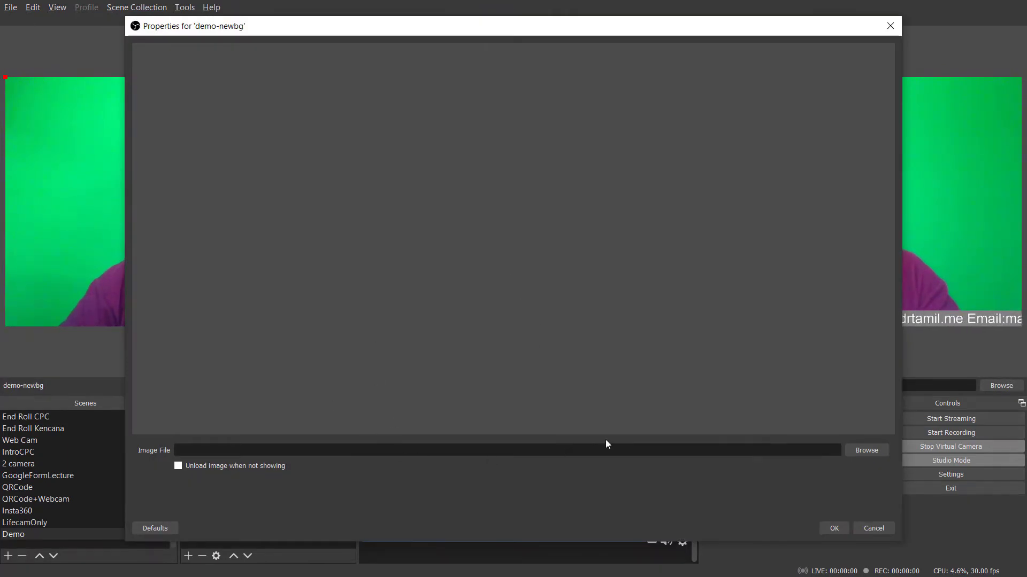
# - Load bgscroll.png from the OBS Studio desktop folder into the demo-newbg source and move the grey bar to the canvas's bottom edge
pyautogui.click(876, 449)
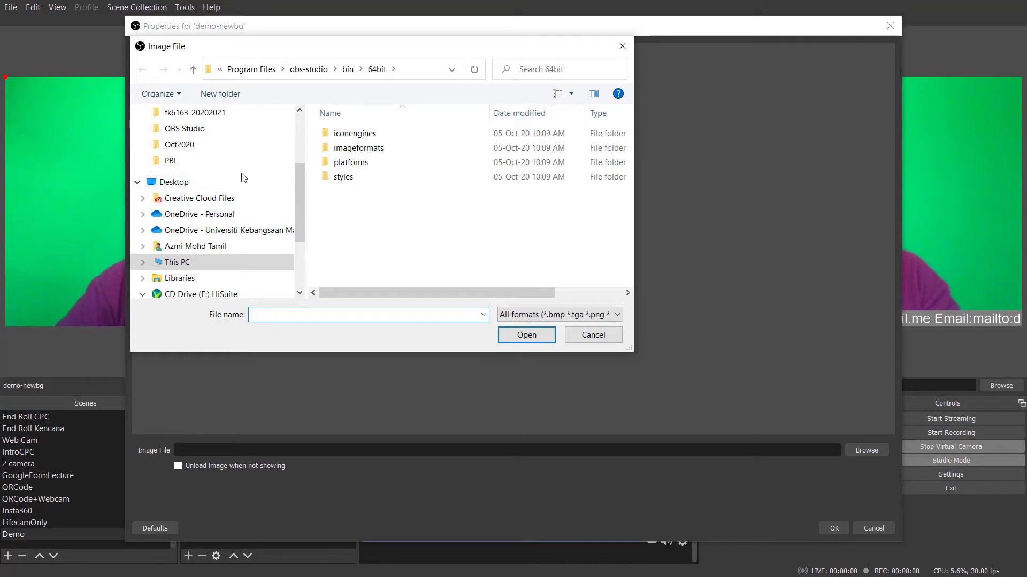
pyautogui.click(218, 134)
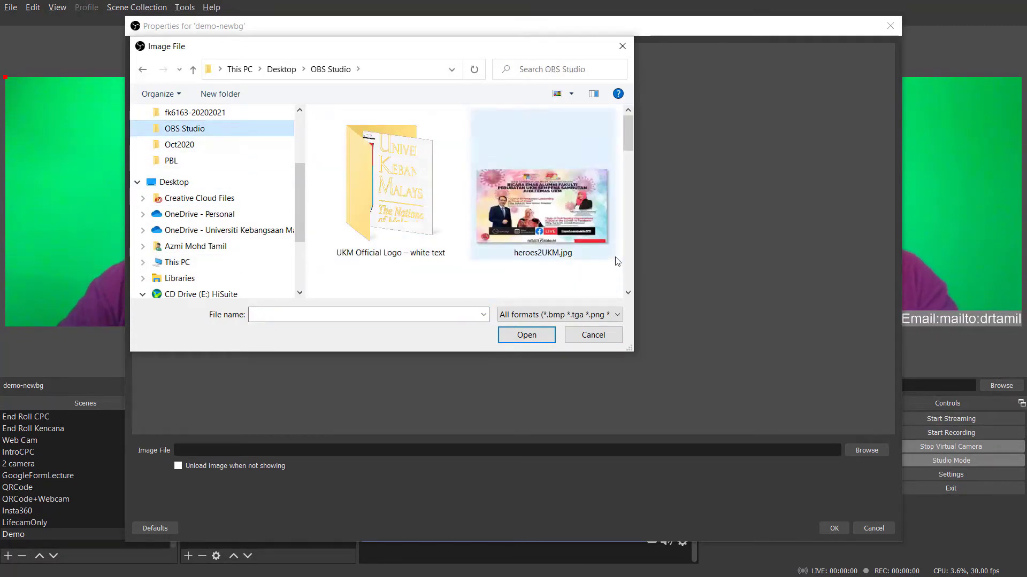
pyautogui.scroll(-5, 634, 239)
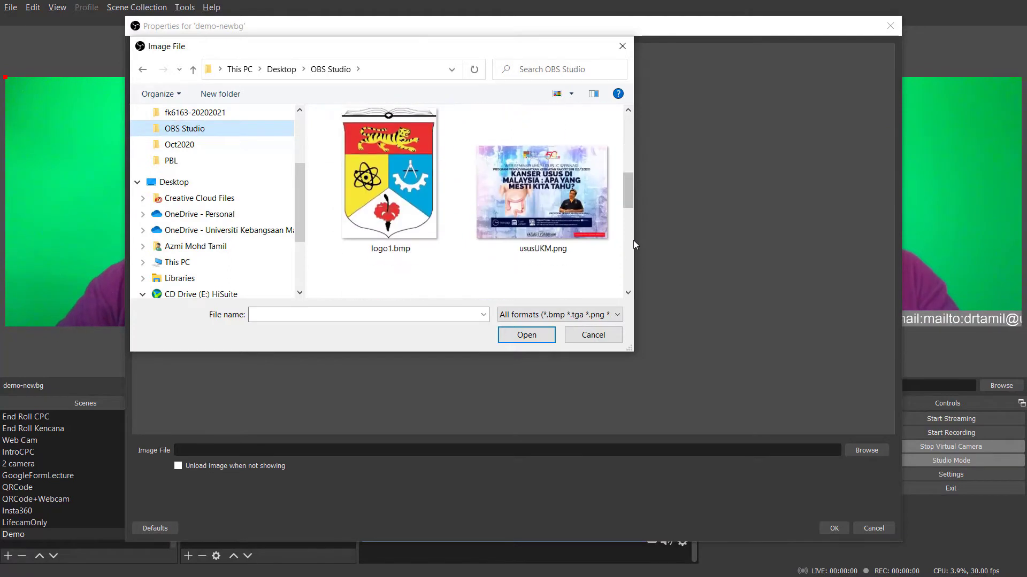
pyautogui.scroll(2, 578, 166)
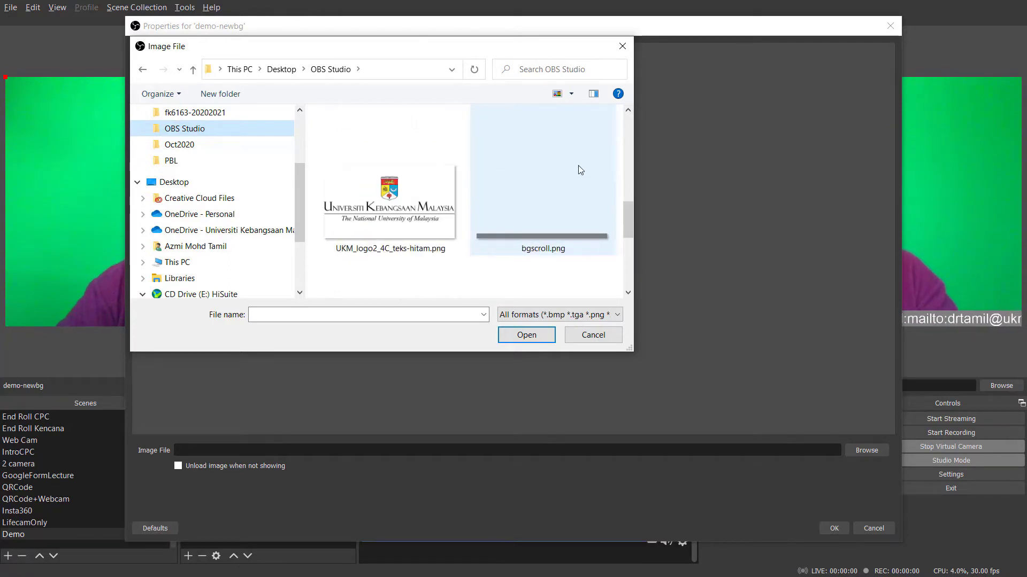
pyautogui.doubleClick(576, 235)
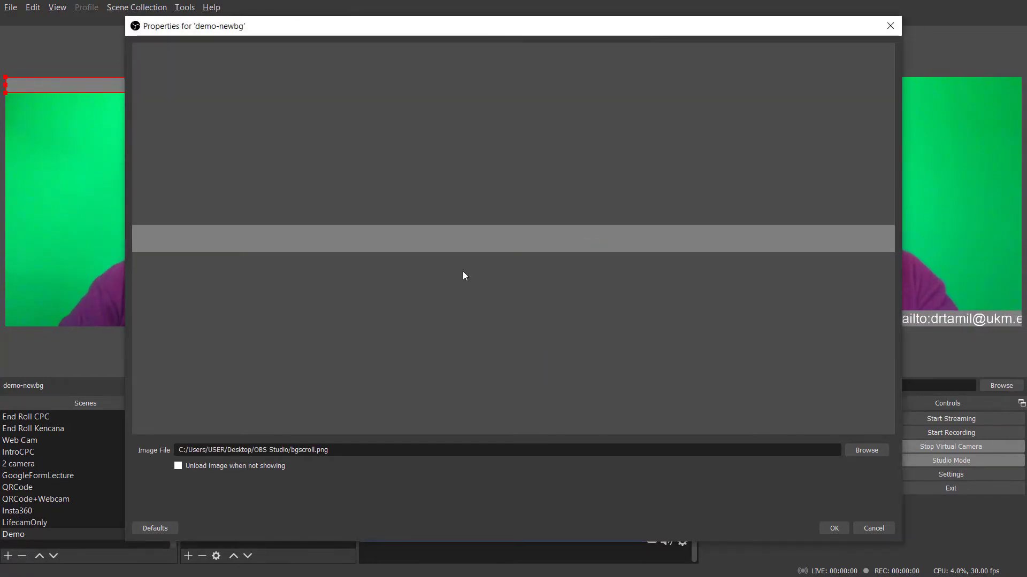
pyautogui.click(834, 528)
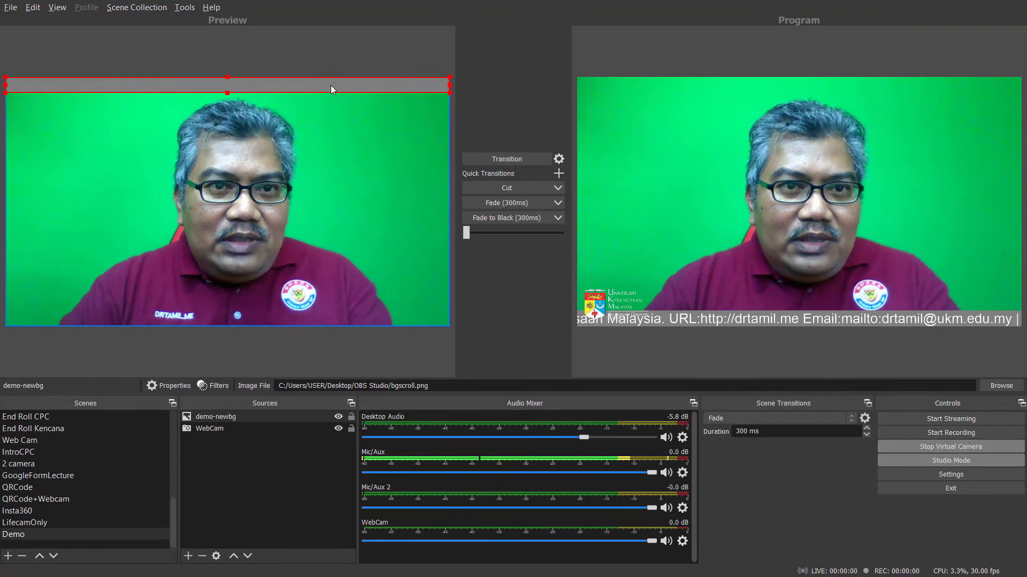
pyautogui.moveTo(330, 85); pyautogui.dragTo(325, 321)
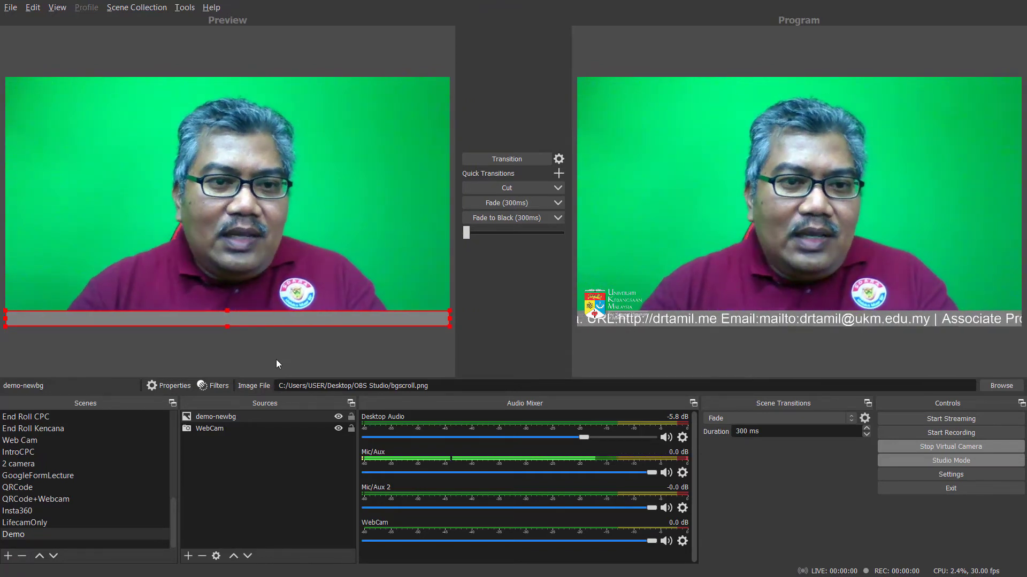
# - Create a new Text (GDI+) source named scrolltext demo in the Demo scene
pyautogui.click(190, 555)
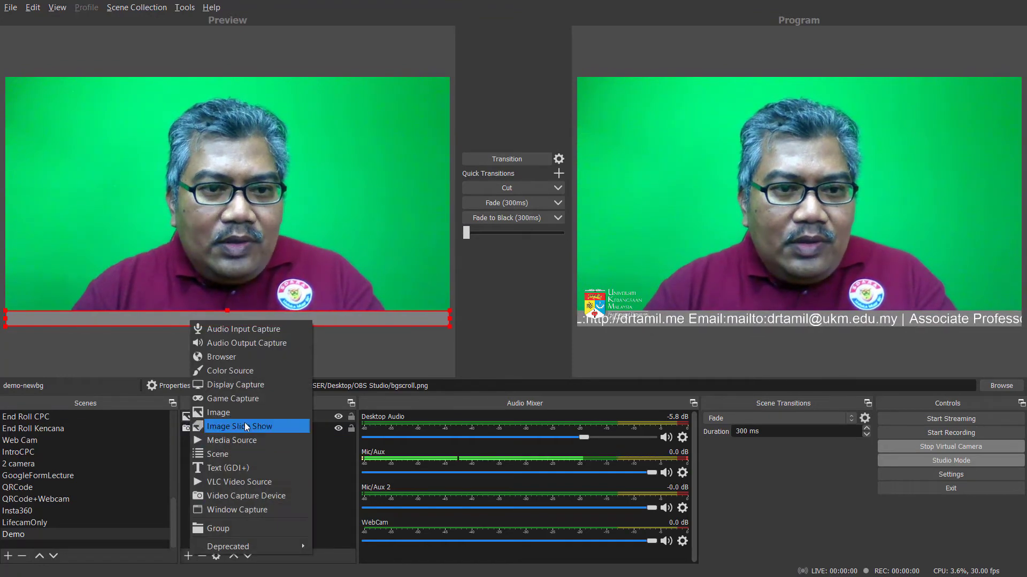
pyautogui.click(248, 467)
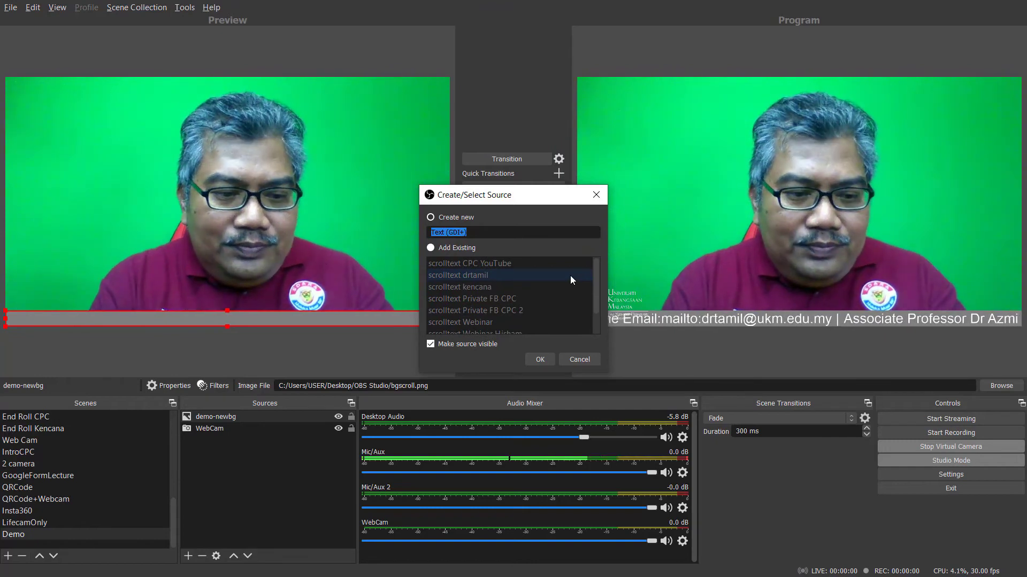
pyautogui.write('scroll')
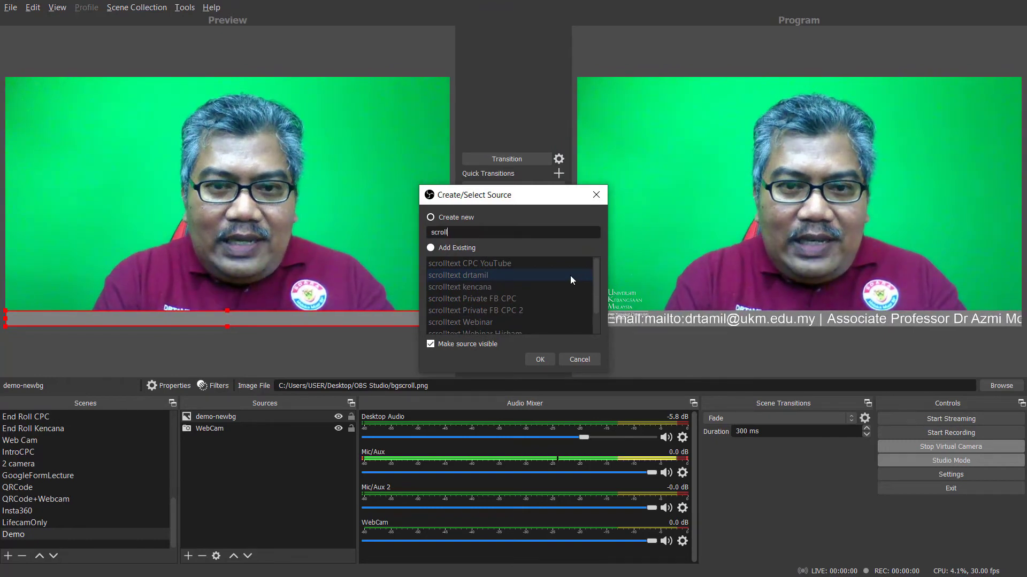
pyautogui.write('text de')
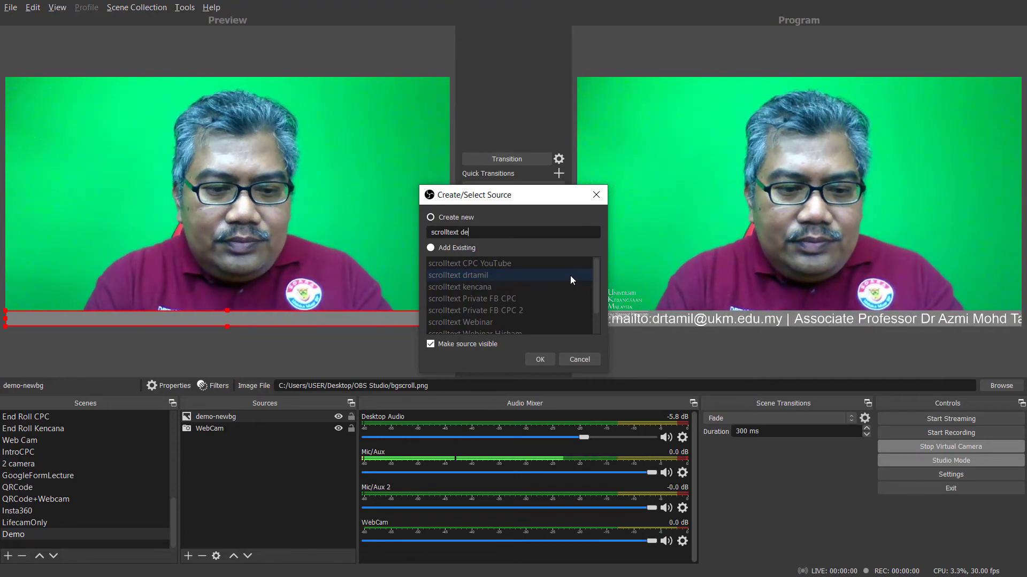
pyautogui.write('mo')
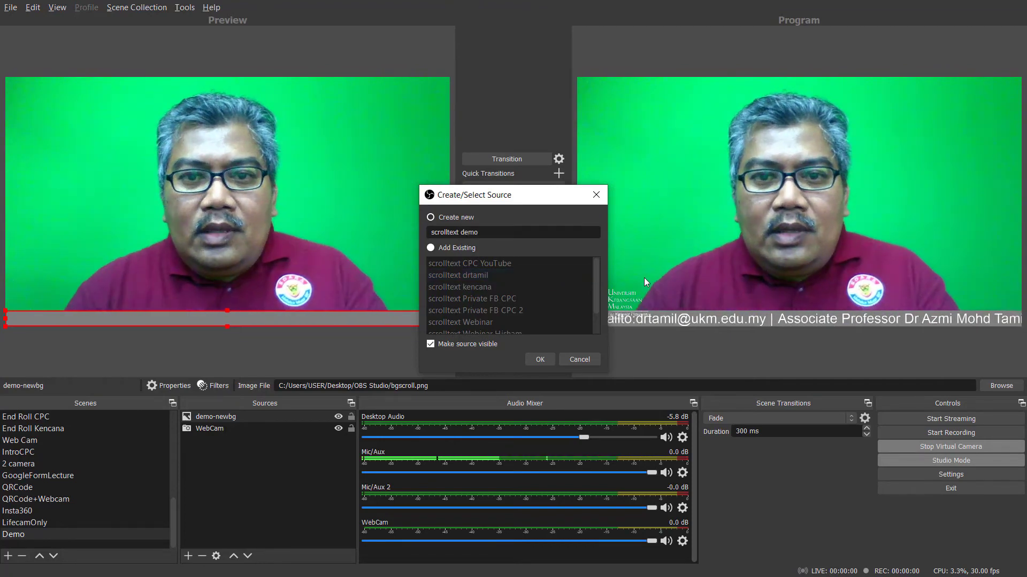
pyautogui.click(540, 359)
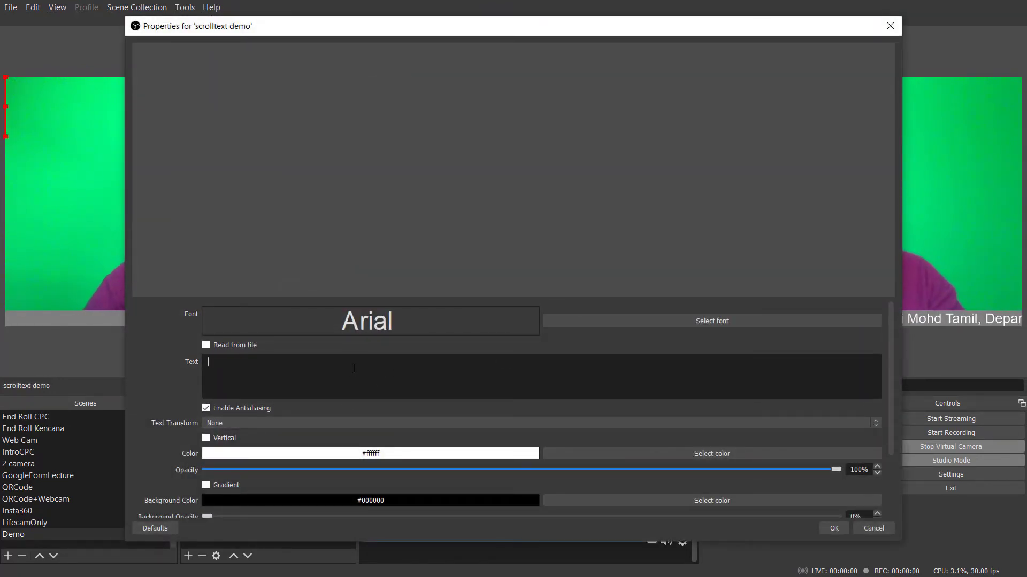
# - Enter "This is a demonstration of a scrolling text |" as the content of the scrolltext demo source
pyautogui.write('This')
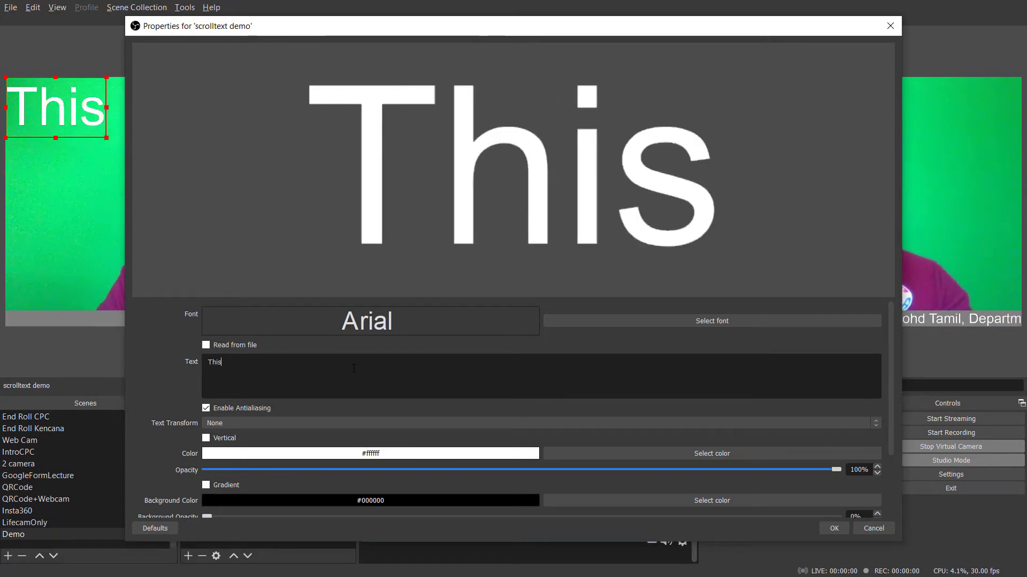
pyautogui.write('his is')
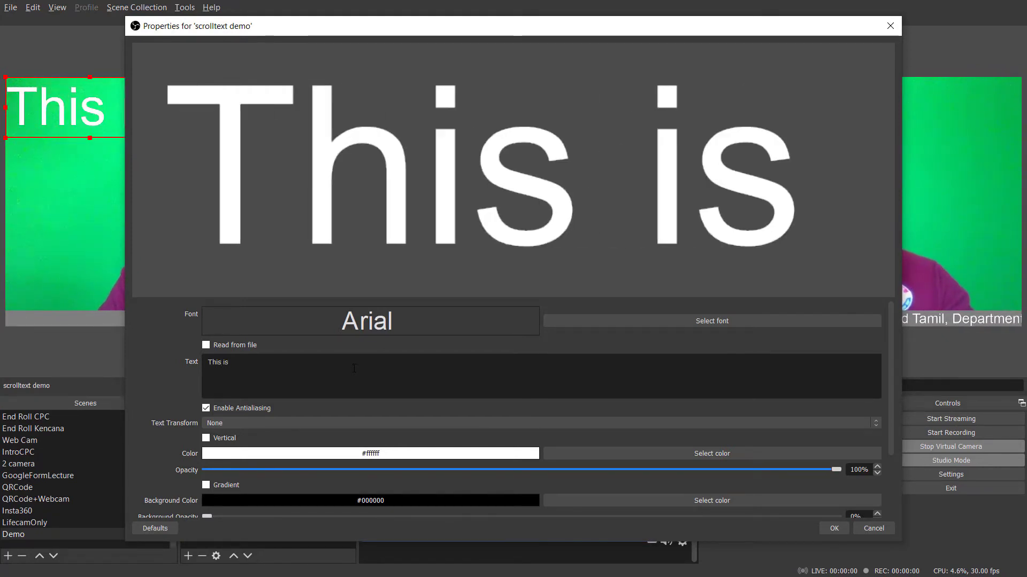
pyautogui.write(' a dem')
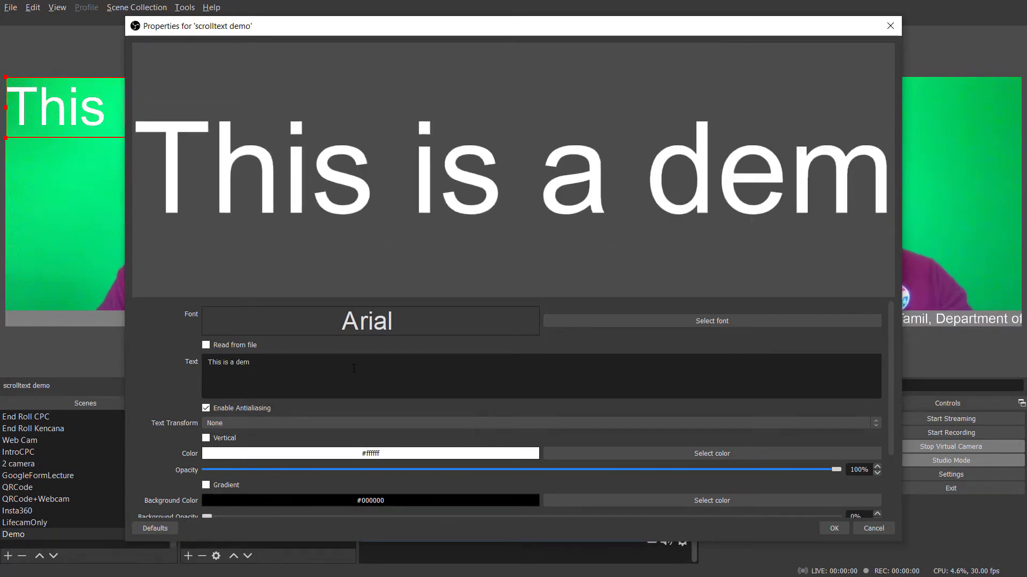
pyautogui.write('onstat')
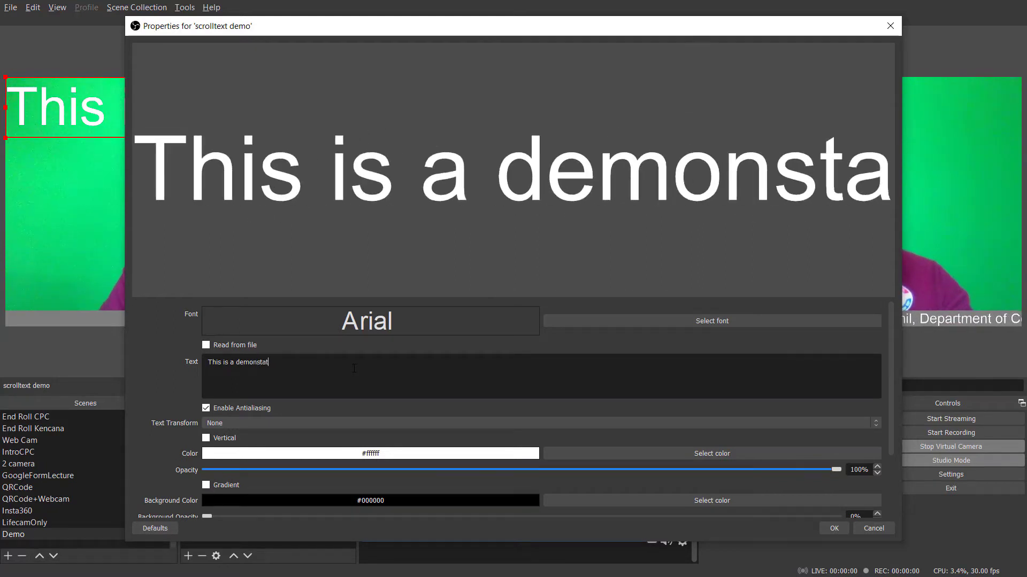
pyautogui.write('ion')
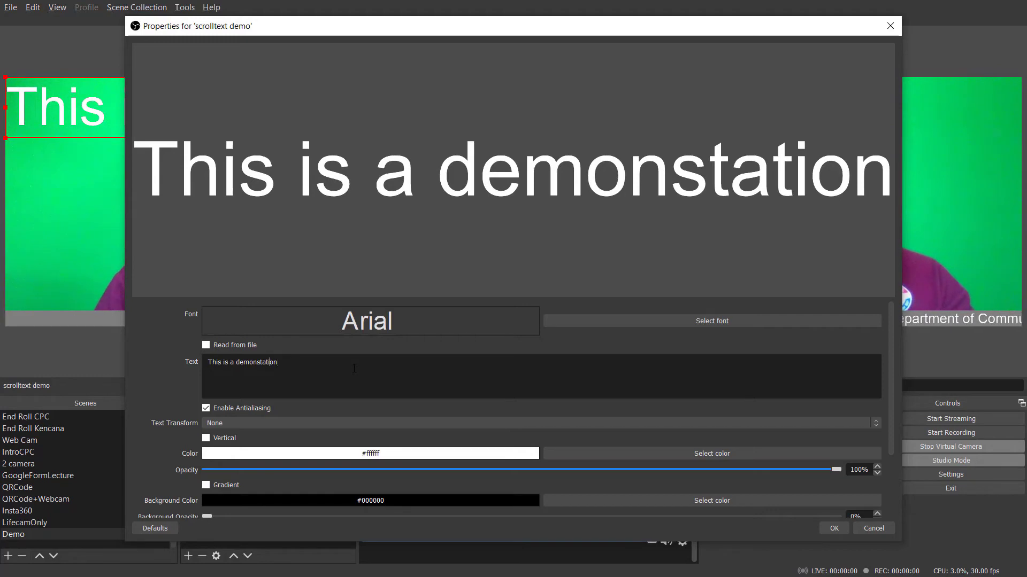
pyautogui.write('t')
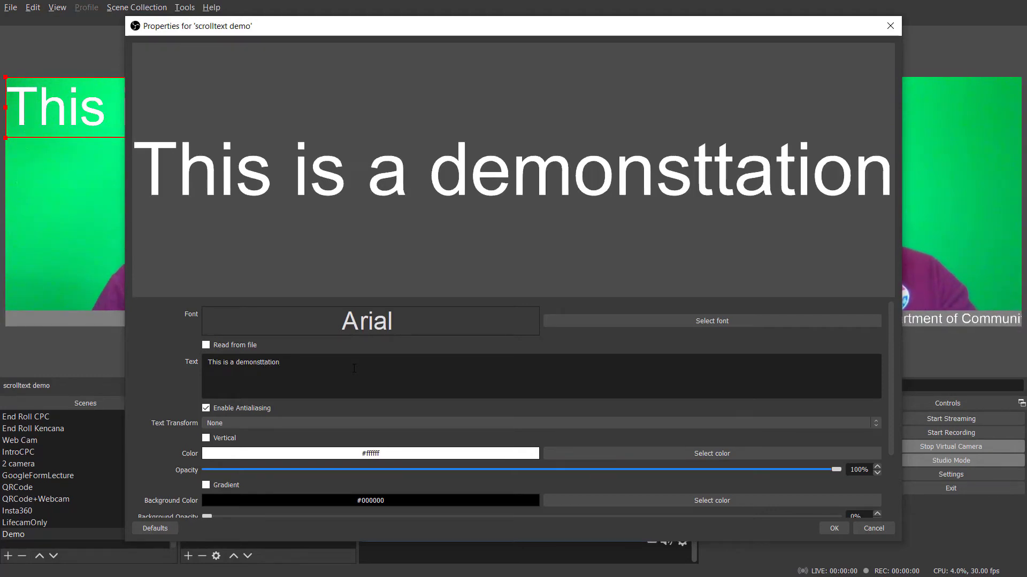
pyautogui.press('BackSpace')
pyautogui.write('ration')
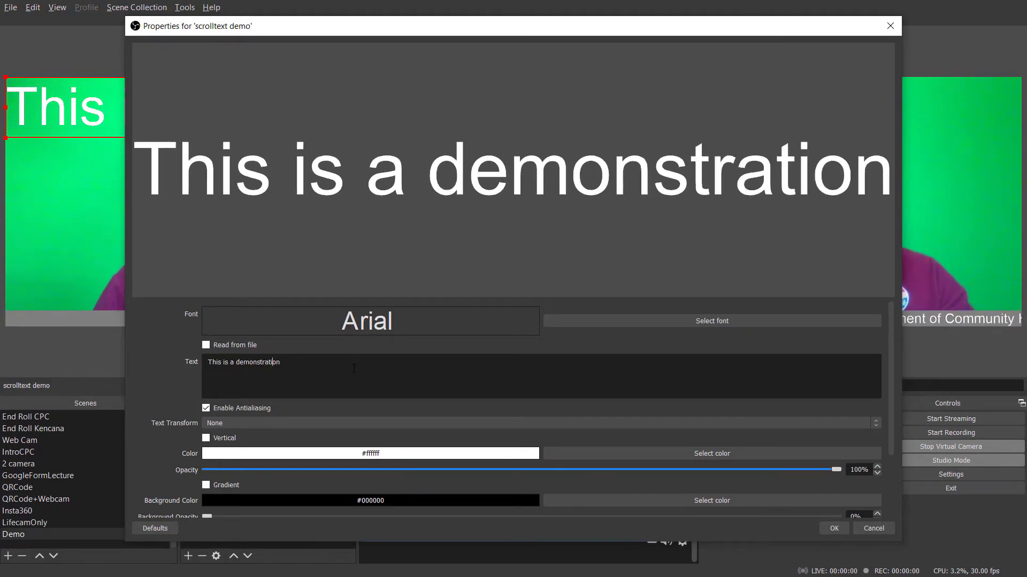
pyautogui.write(' of')
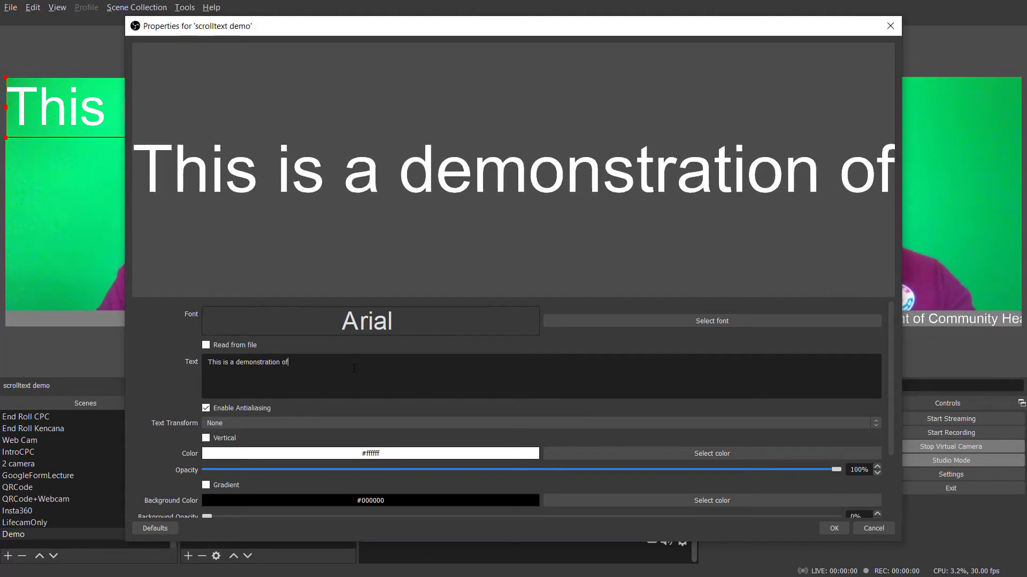
pyautogui.write(' a scro')
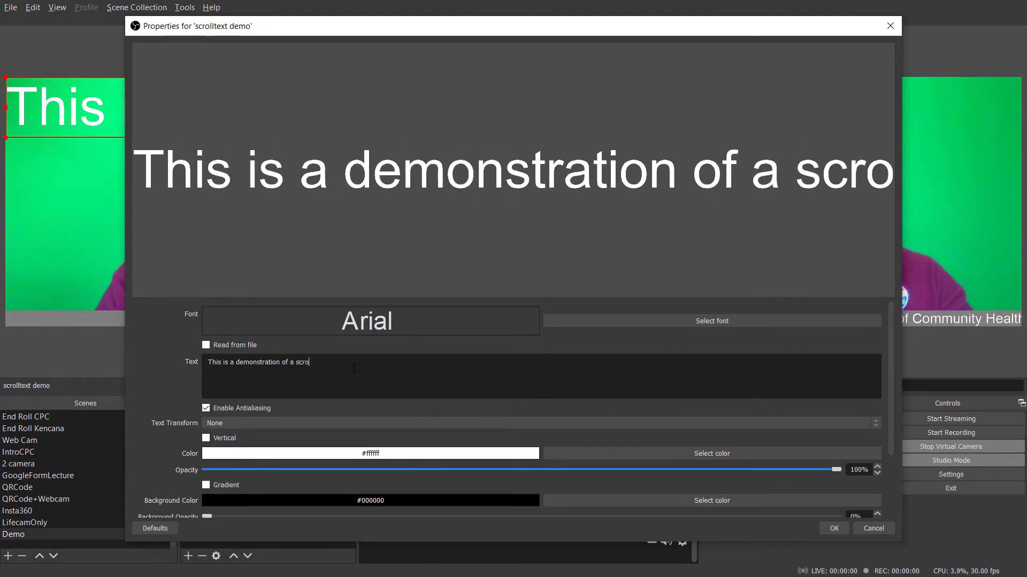
pyautogui.write('lling text')
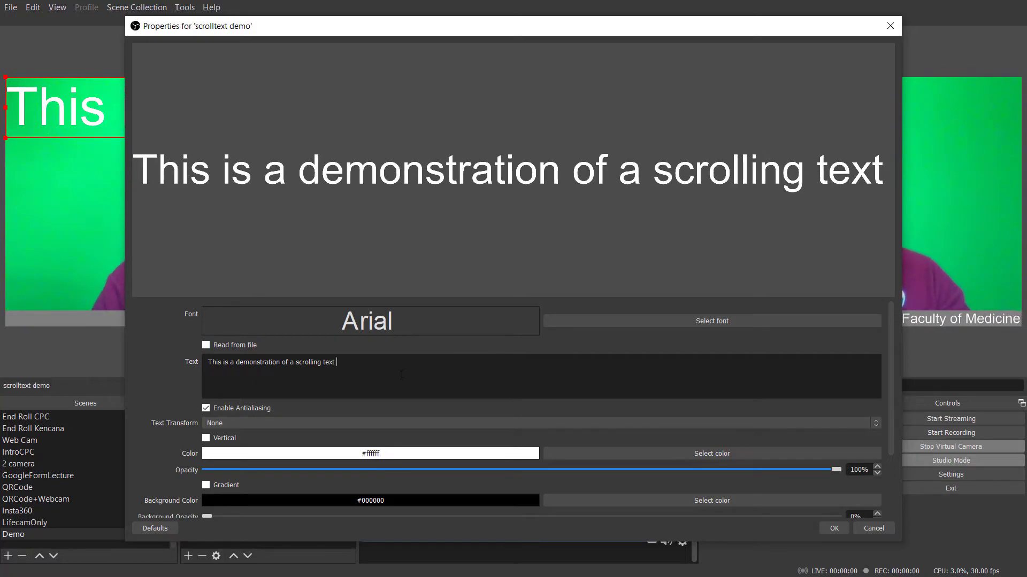
pyautogui.write('|')
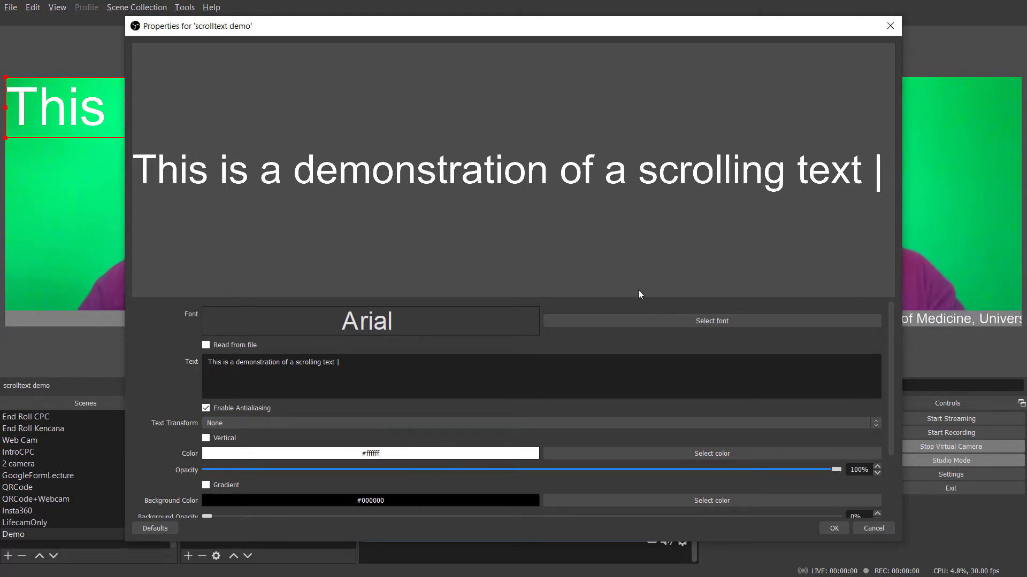
# - Set the scrolltext demo font to Arial Regular, size 36, and place the text enlarged over the grey banner's left end
pyautogui.click(649, 322)
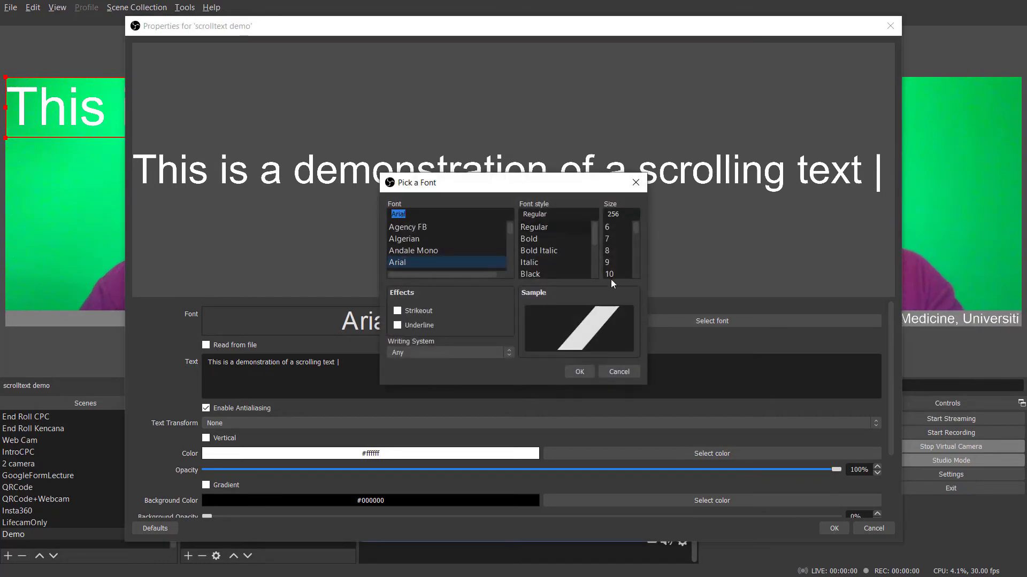
pyautogui.click(435, 248)
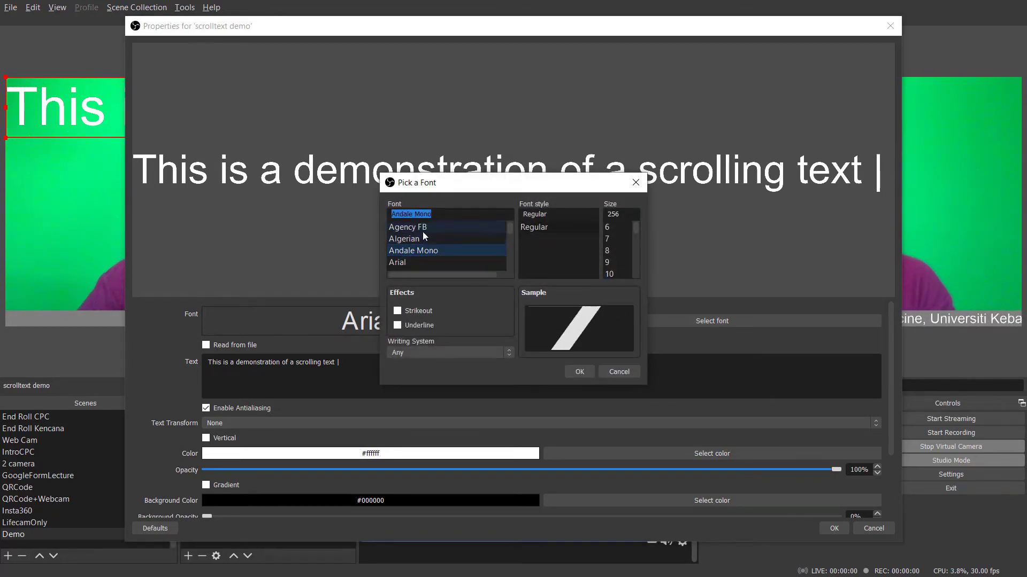
pyautogui.click(423, 231)
pyautogui.click(436, 261)
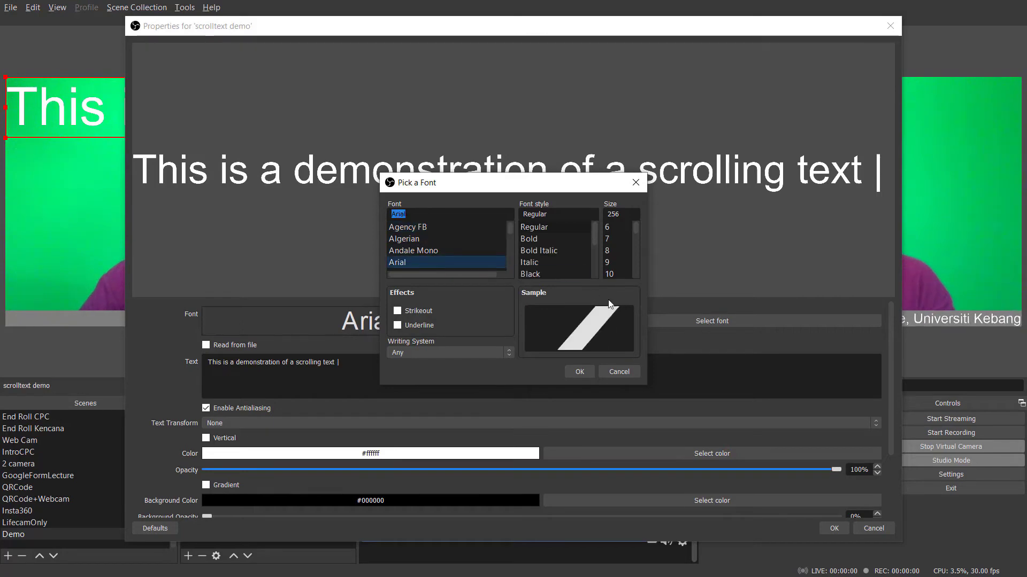
pyautogui.click(636, 252)
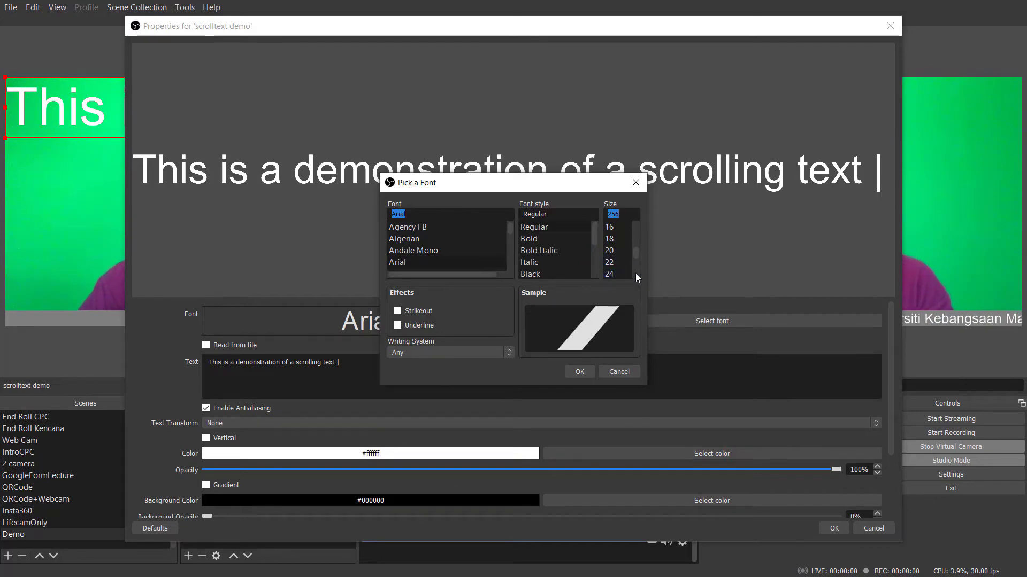
pyautogui.scroll(-1, 623, 274)
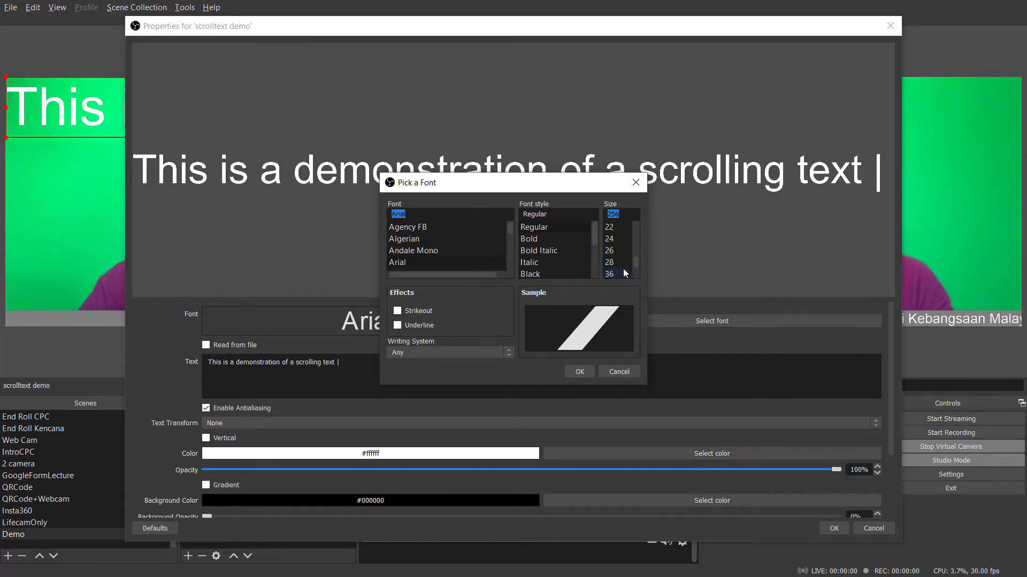
pyautogui.click(615, 240)
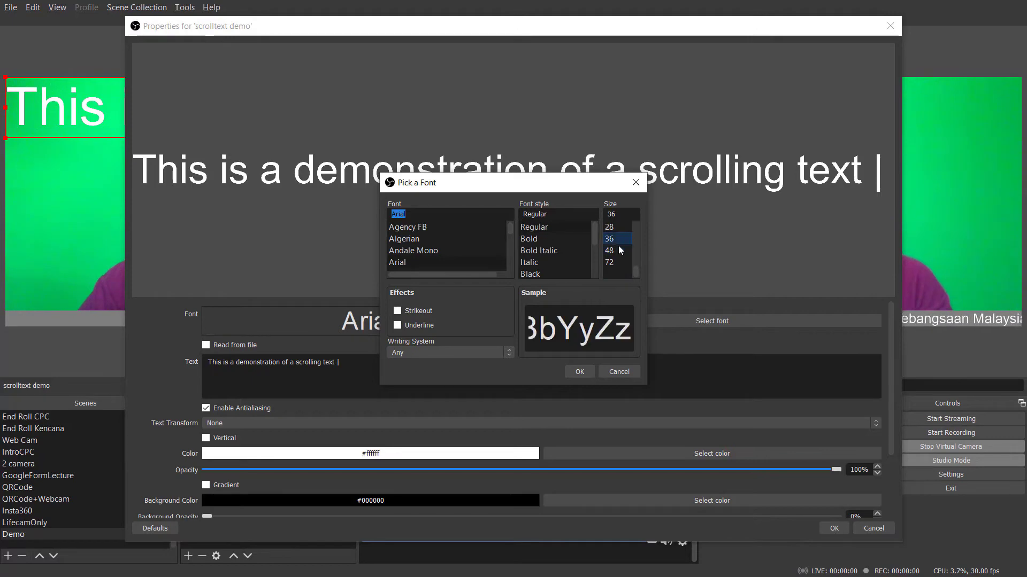
pyautogui.click(574, 371)
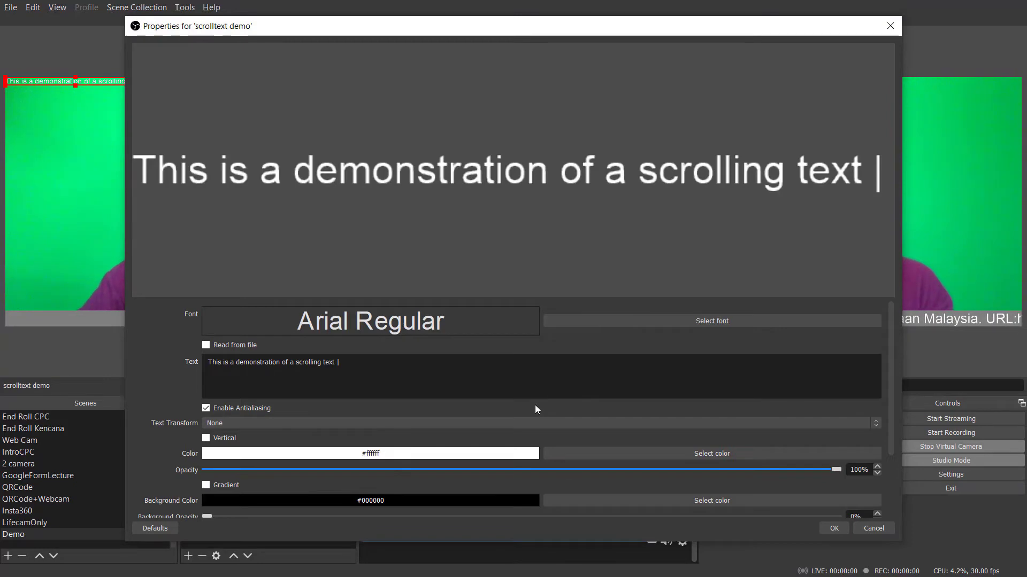
pyautogui.click(833, 529)
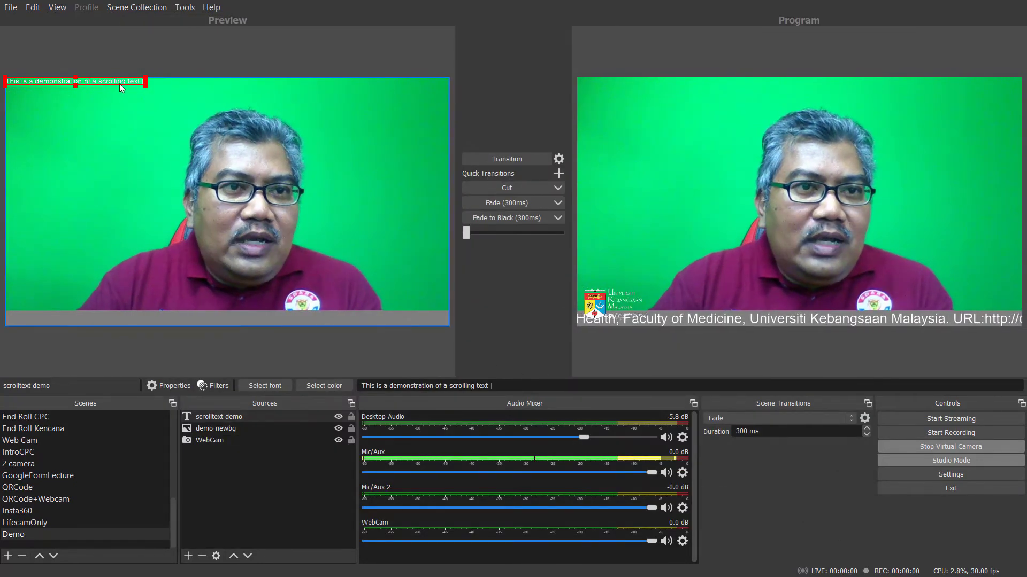
pyautogui.moveTo(118, 79); pyautogui.dragTo(274, 316)
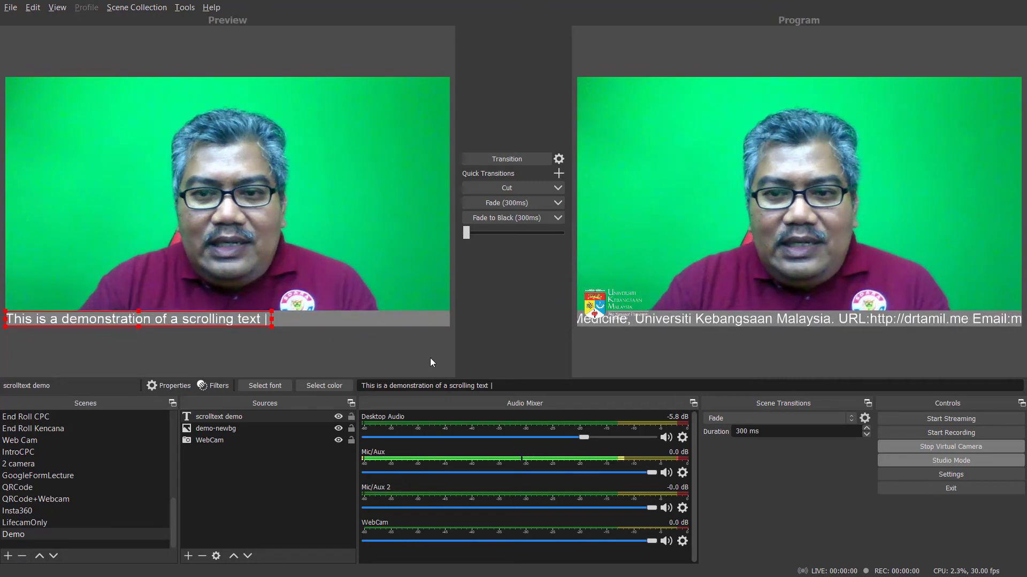
# - Extend the scrolltext demo content to five consecutive copies of "This is a demonstration of a scrolling text |"
pyautogui.click(224, 420)
pyautogui.doubleClick(224, 419)
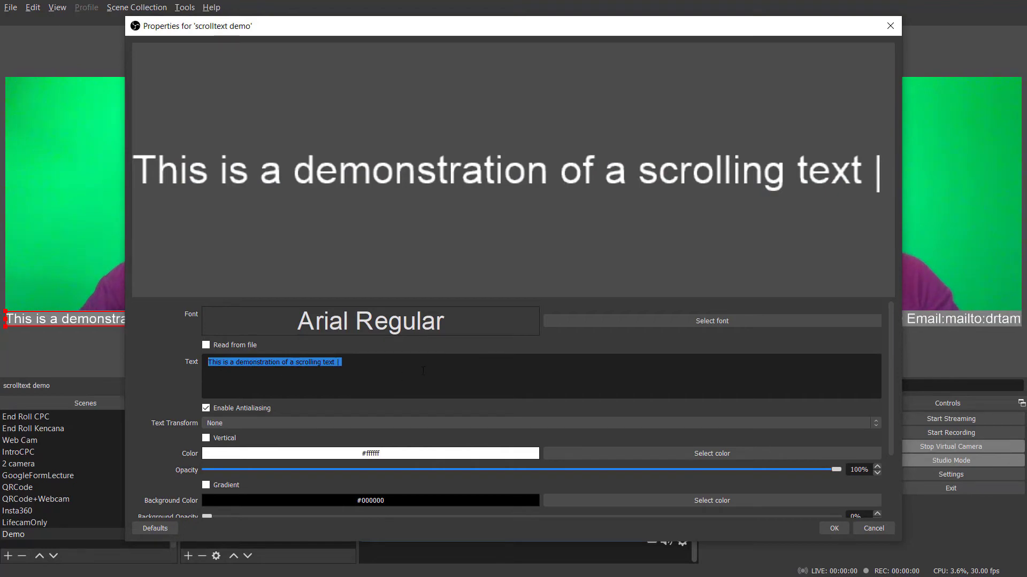
pyautogui.write('This is a demonstration of a scrolling text |')
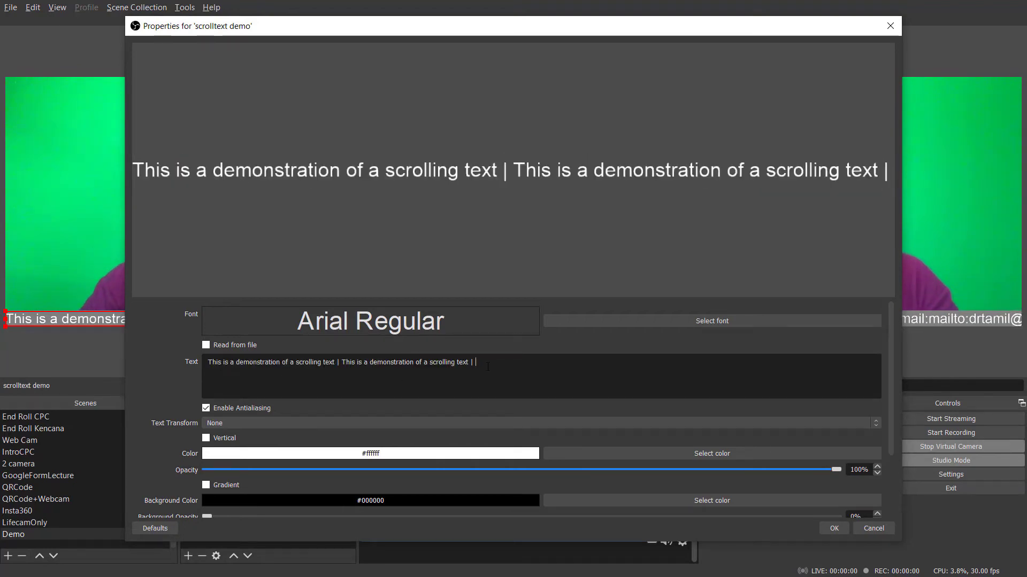
pyautogui.write('This is a demonstration of a scrolling text |')
pyautogui.write('This is a demonstration of a scrolling text |')
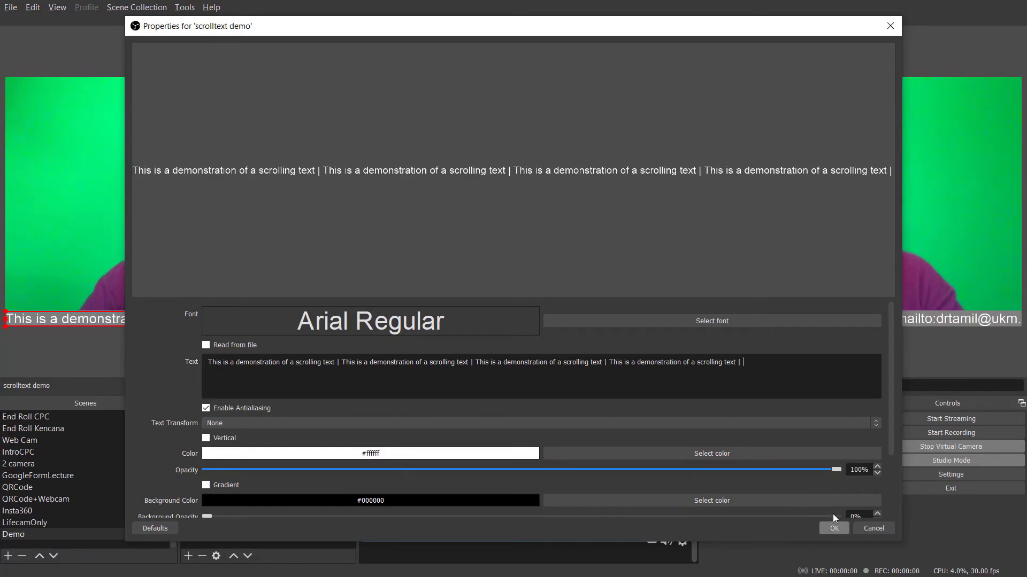
pyautogui.write('This is a demonstration of a scrolling text |')
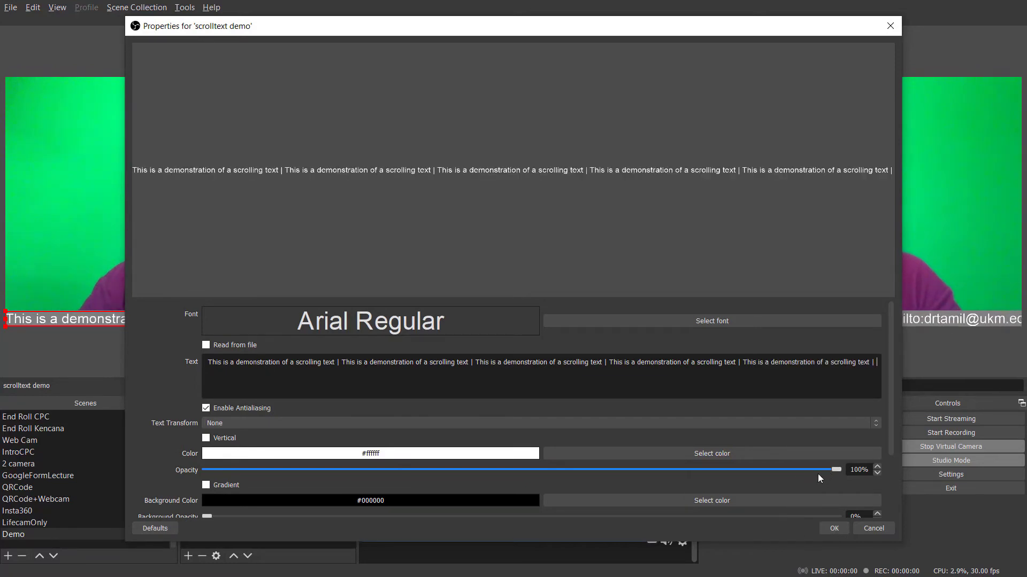
pyautogui.click(835, 528)
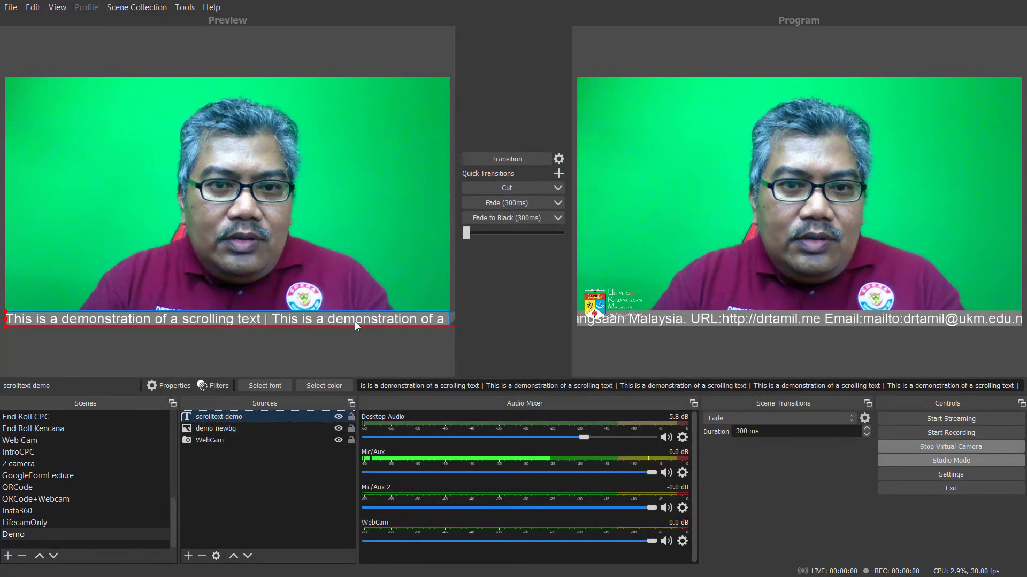
pyautogui.moveTo(393, 320); pyautogui.dragTo(246, 312)
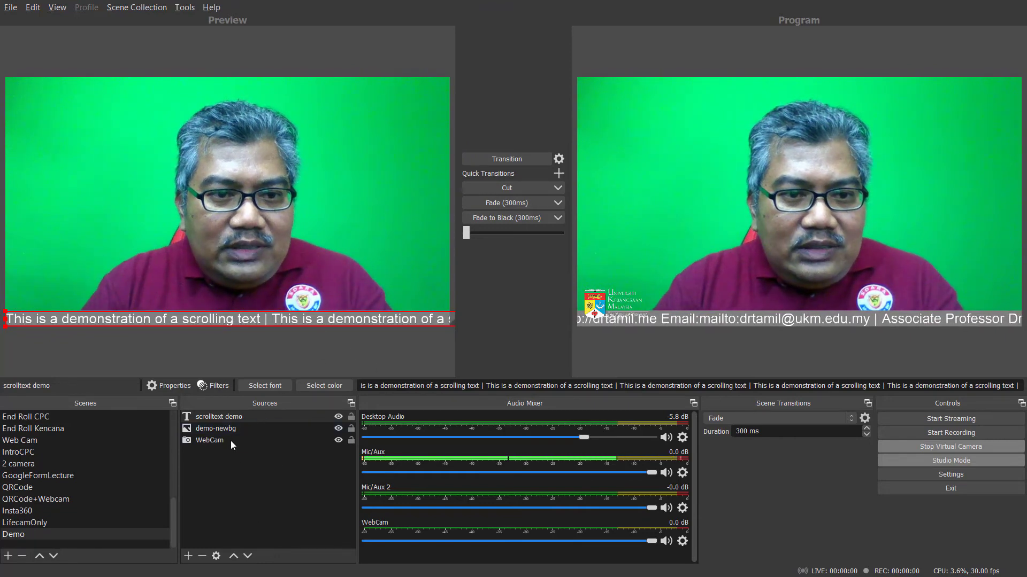
# - Add a Scroll filter with the default name to the scrolltext demo source and set its horizontal speed to 32
pyautogui.rightClick(227, 417)
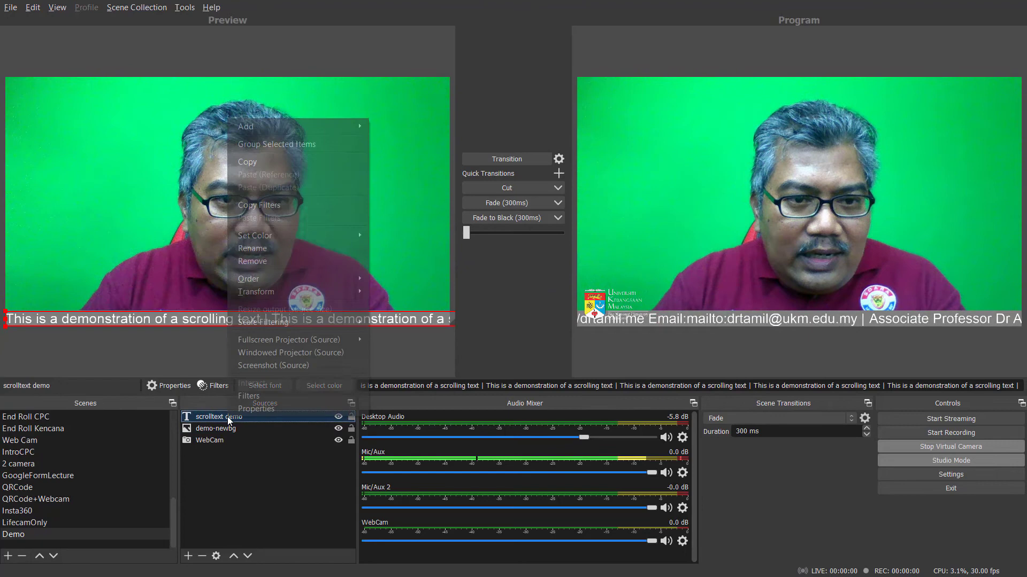
pyautogui.click(273, 396)
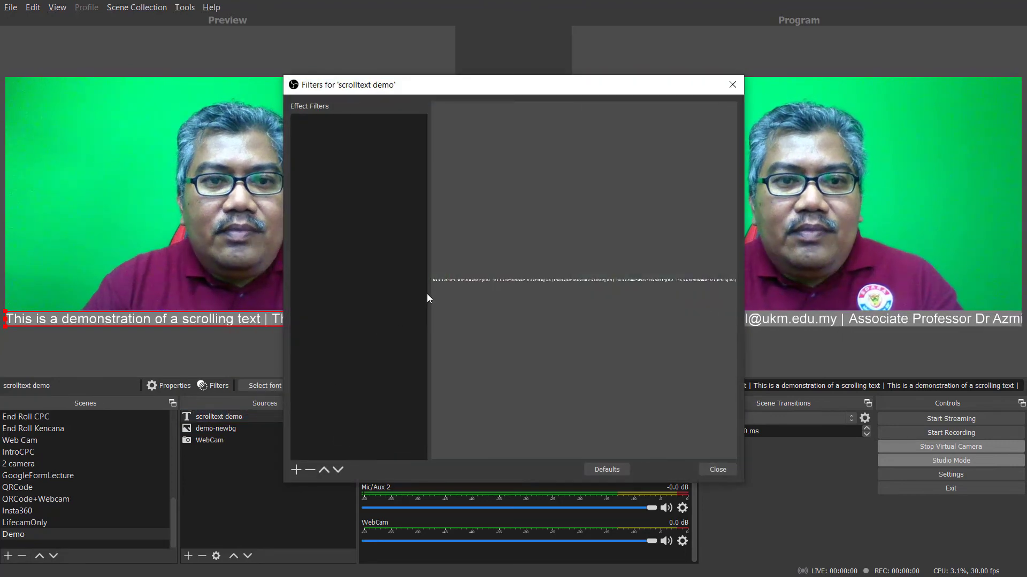
pyautogui.click(295, 470)
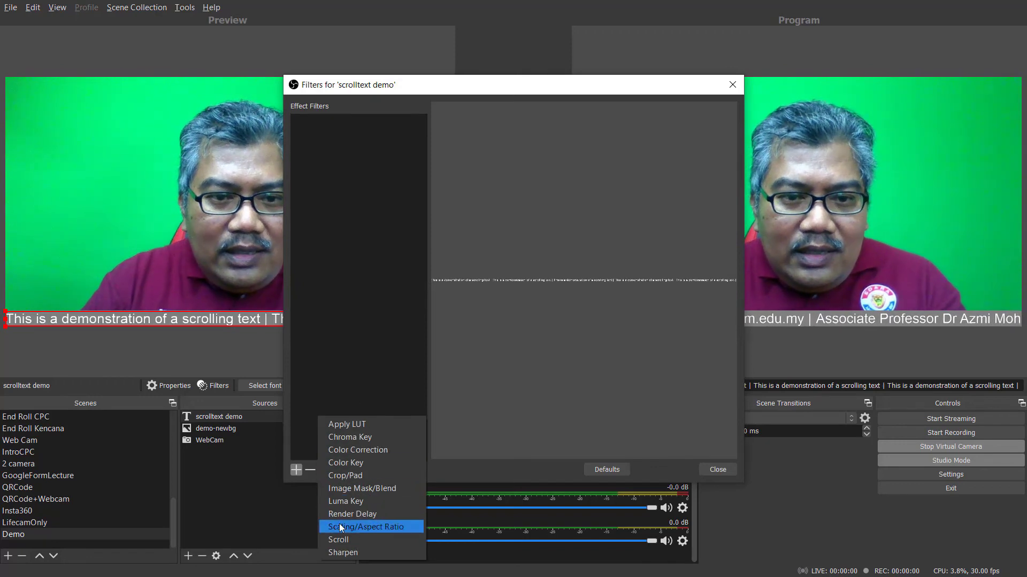
pyautogui.click(367, 540)
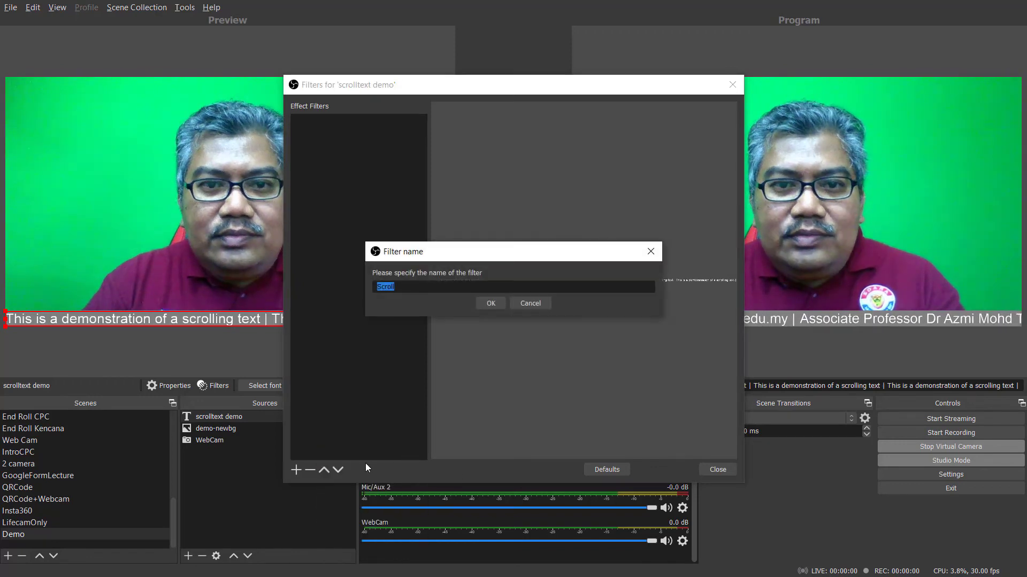
pyautogui.click(495, 303)
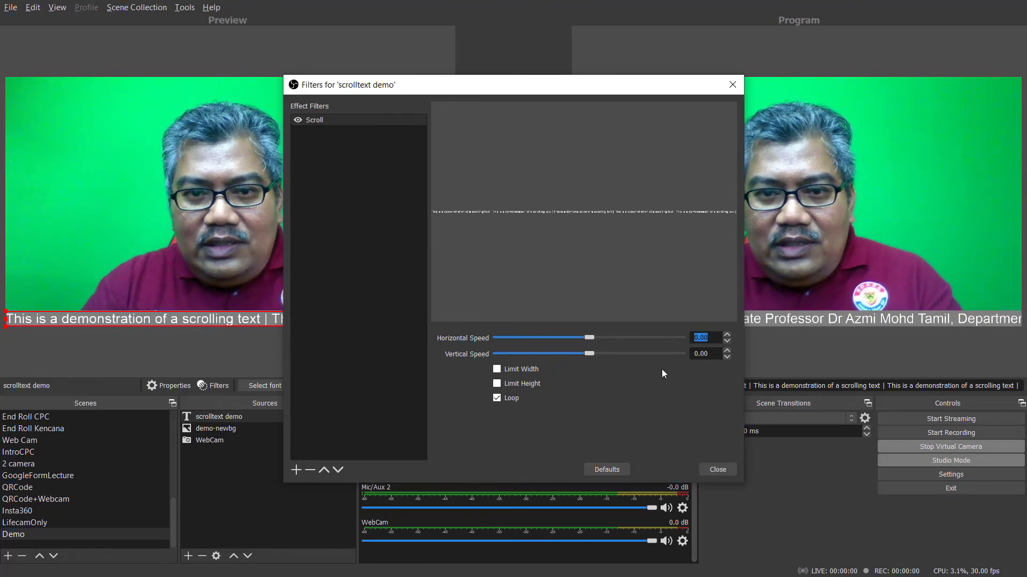
pyautogui.write('32')
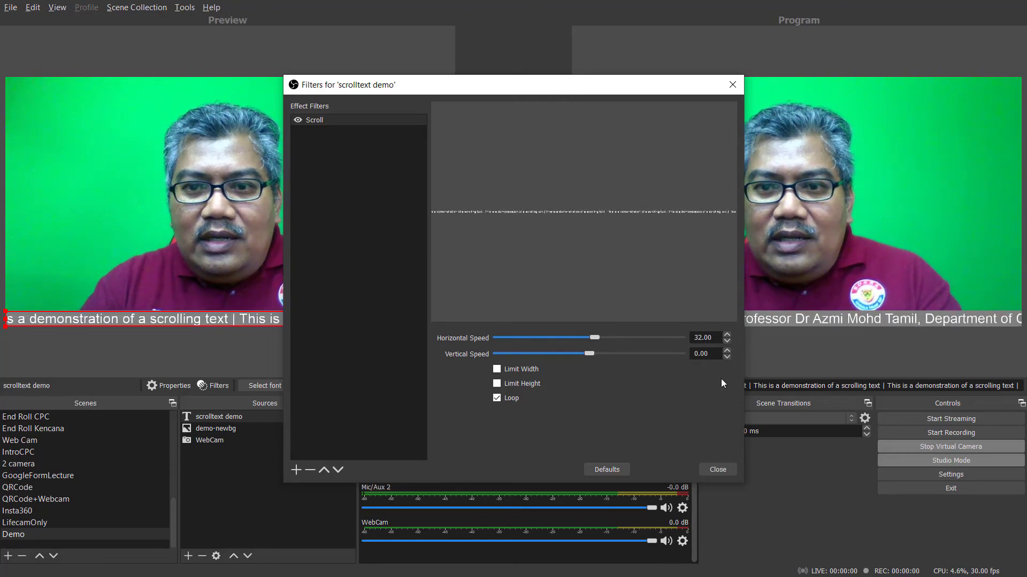
pyautogui.click(719, 470)
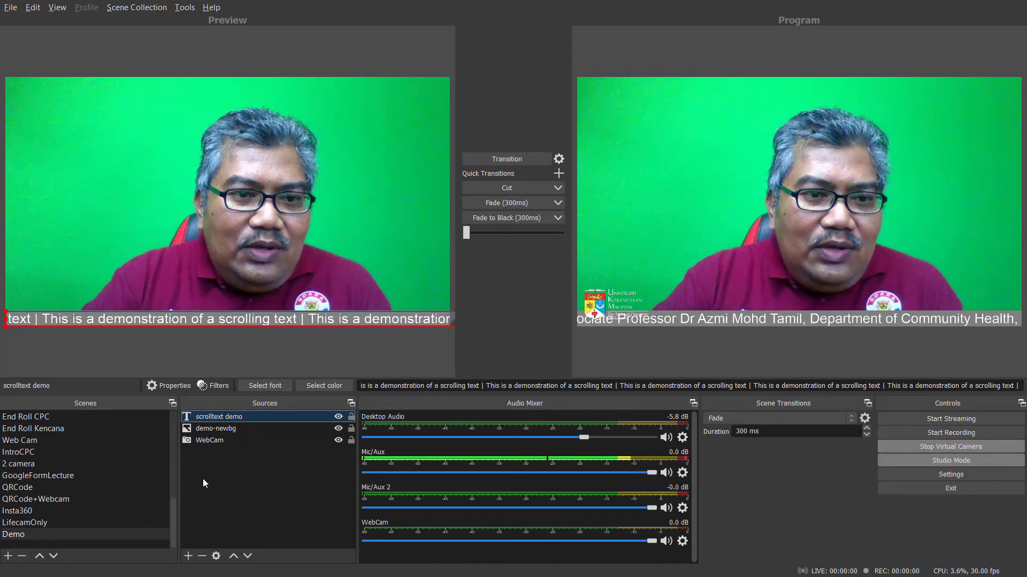
# - Add a new Image source named demo-logo to the Demo scene
pyautogui.click(189, 556)
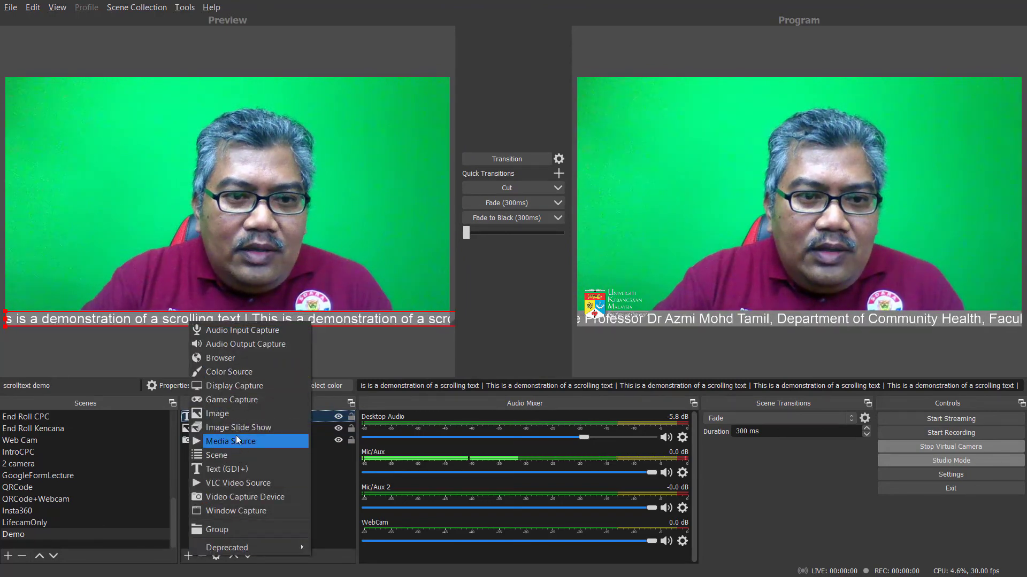
pyautogui.click(233, 416)
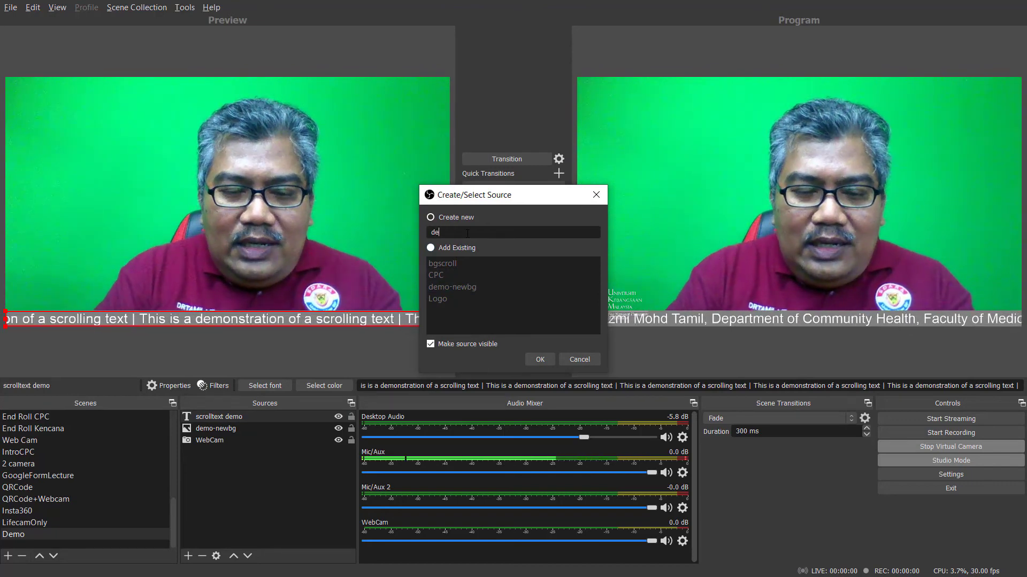
pyautogui.write('mo')
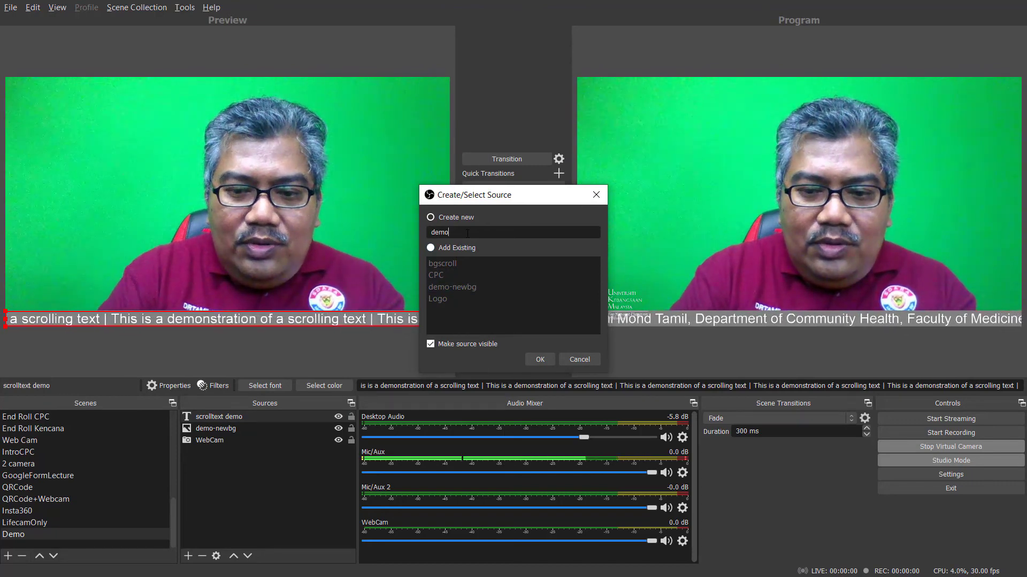
pyautogui.write('-log')
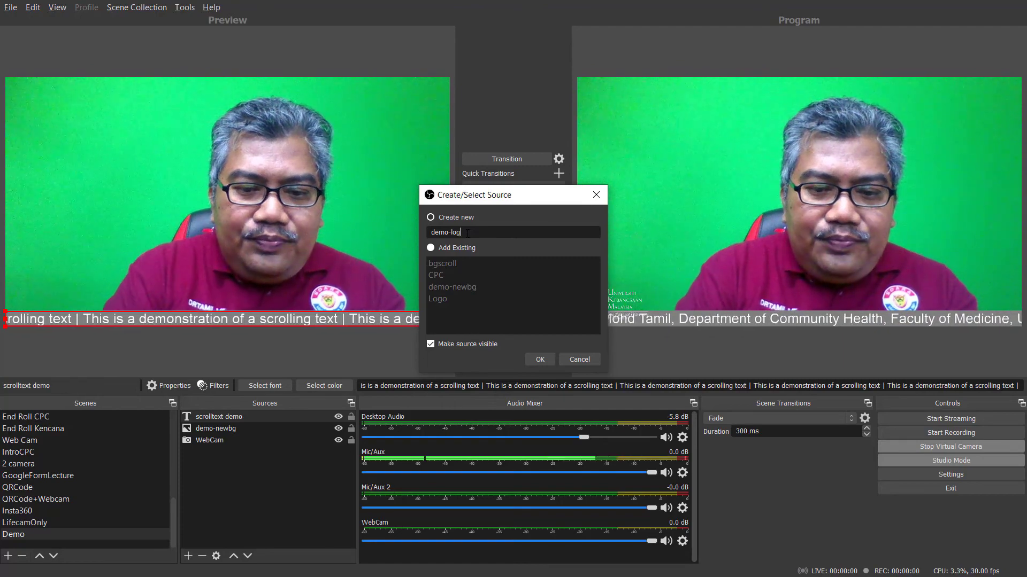
pyautogui.write('o')
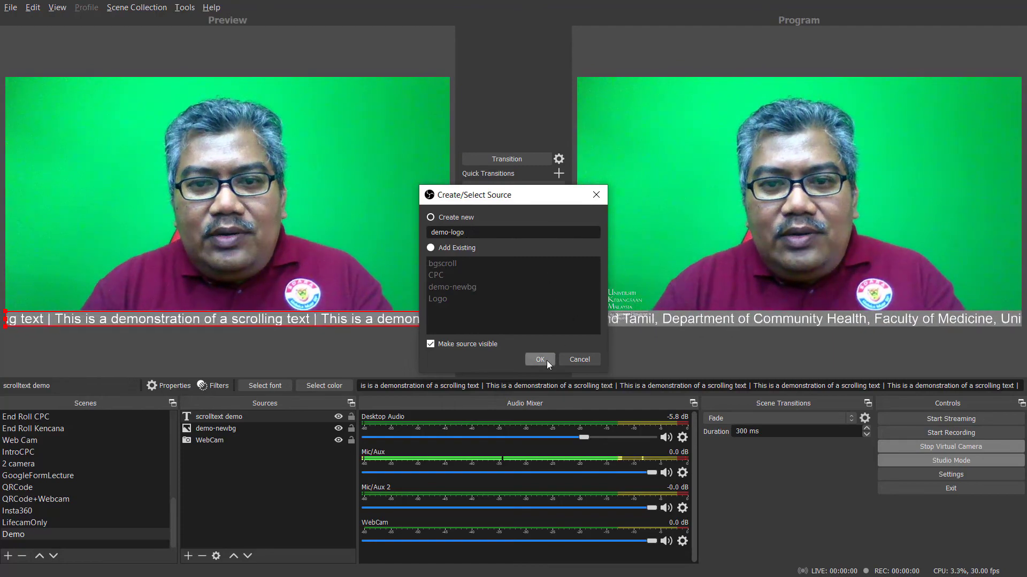
pyautogui.click(540, 360)
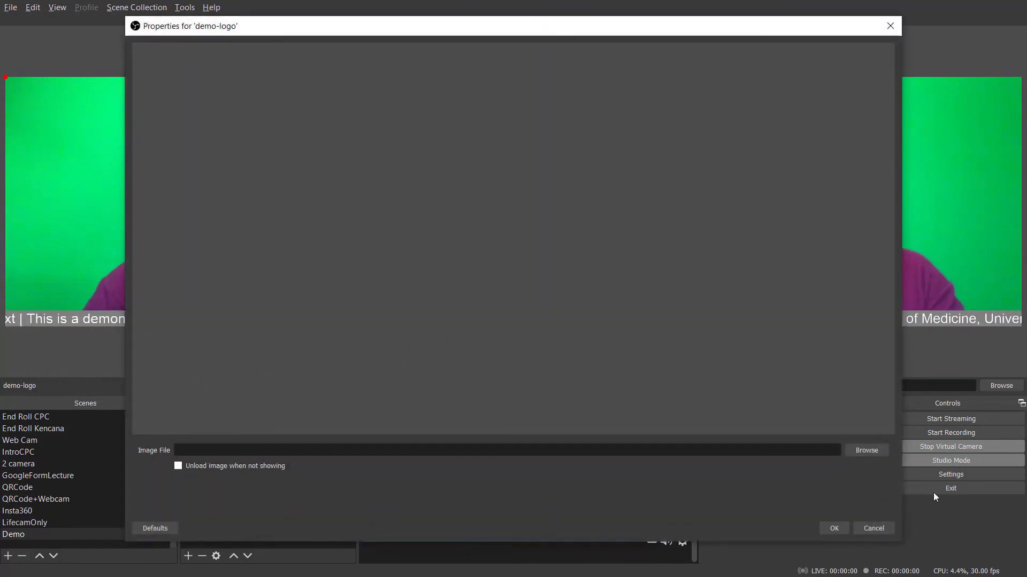
# - Load UKM_logo_4C_teks-putih.png from the OBS Studio folder as the image file of the demo-logo source
pyautogui.click(867, 451)
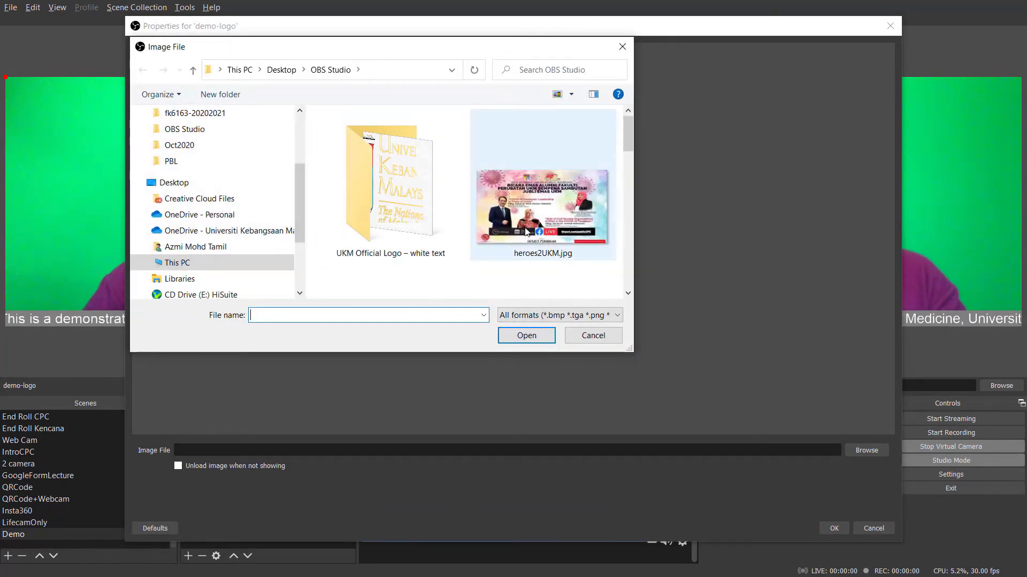
pyautogui.scroll(-2, 535, 230)
pyautogui.scroll(-5, 537, 226)
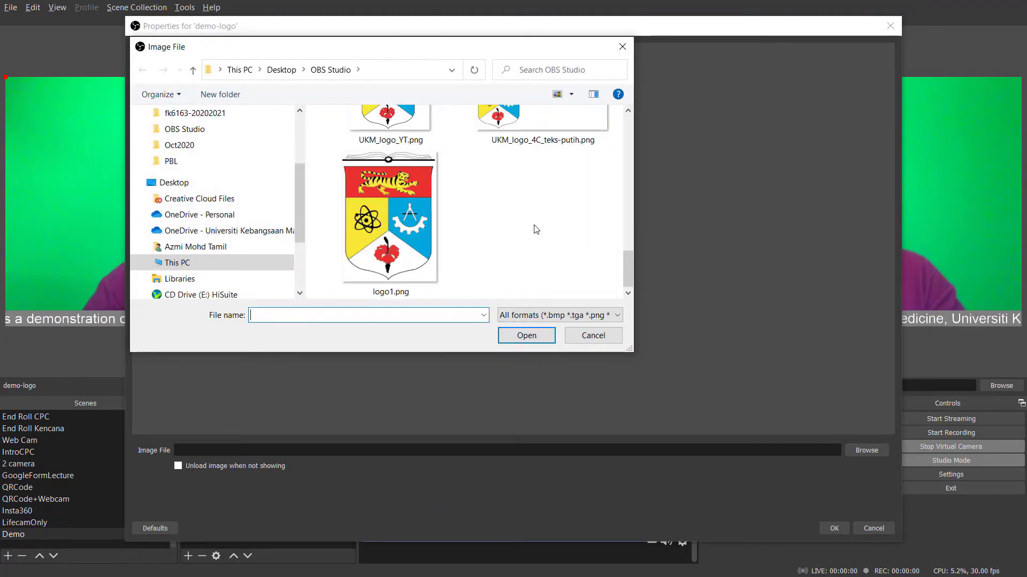
pyautogui.scroll(2, 497, 227)
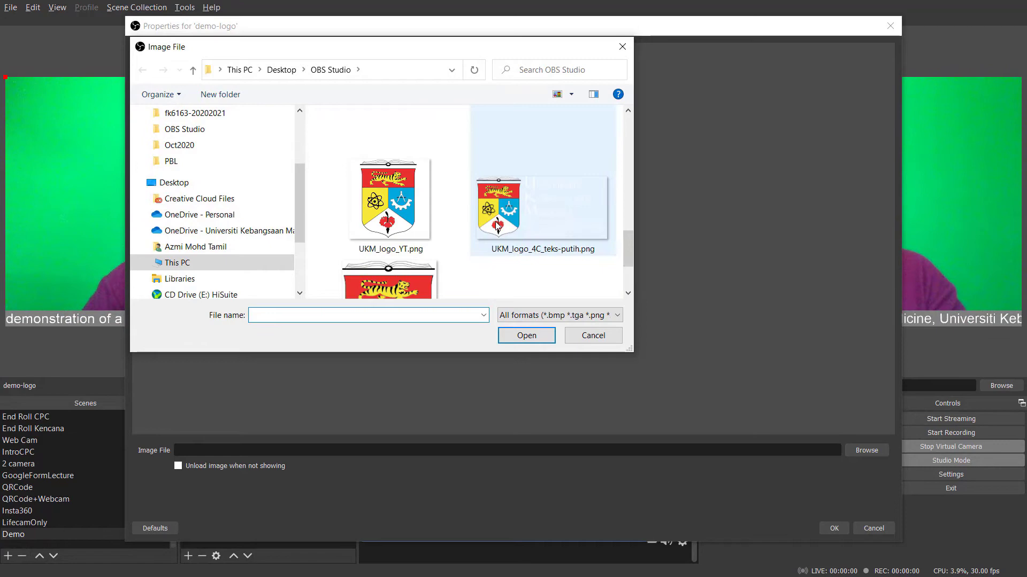
pyautogui.click(561, 219)
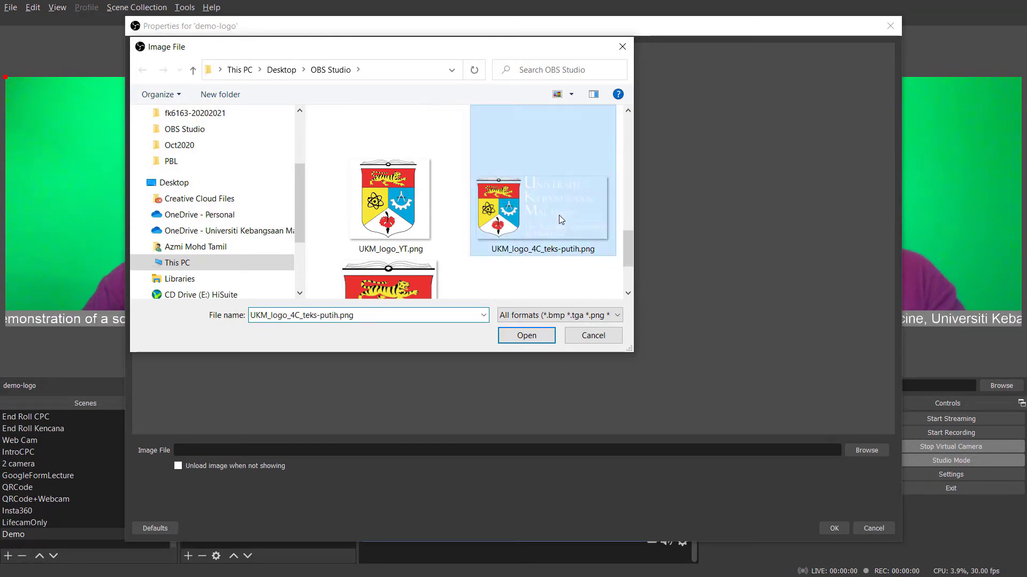
pyautogui.click(539, 340)
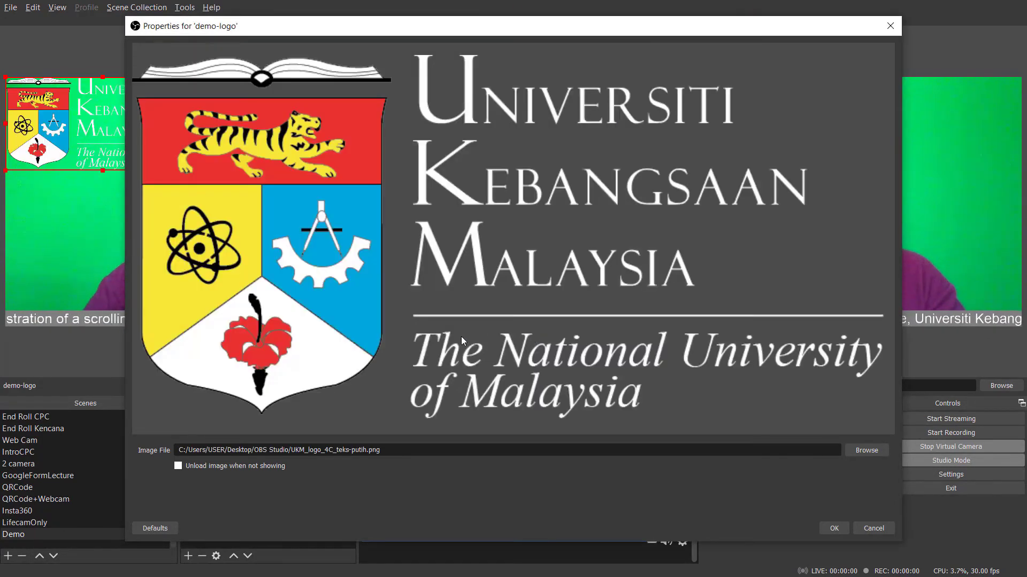
pyautogui.click(833, 528)
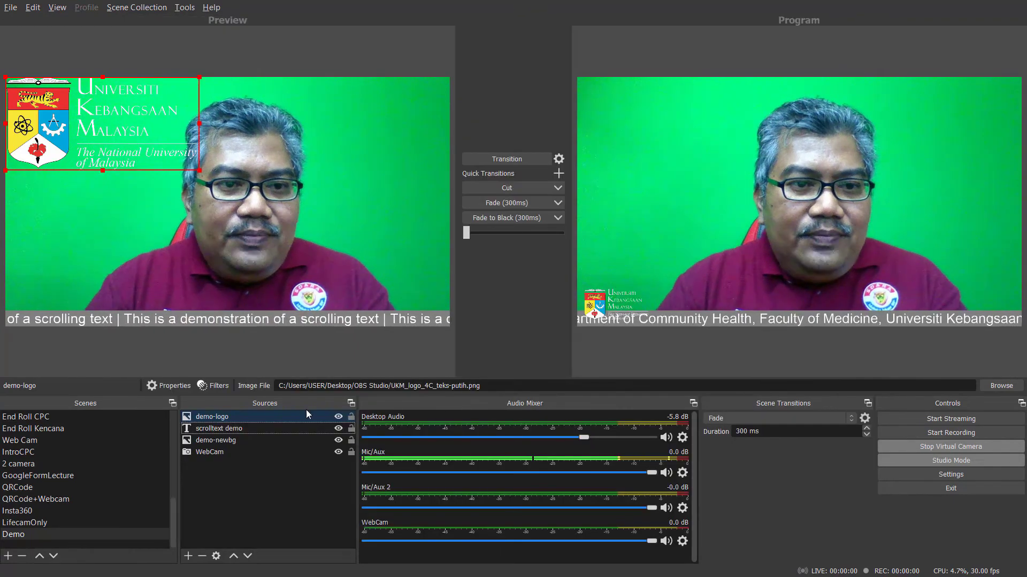
# - Move the logo to the lower-left corner of the preview canvas and shrink it proportionally to roughly a quarter of its width
pyautogui.moveTo(147, 143); pyautogui.dragTo(148, 306)
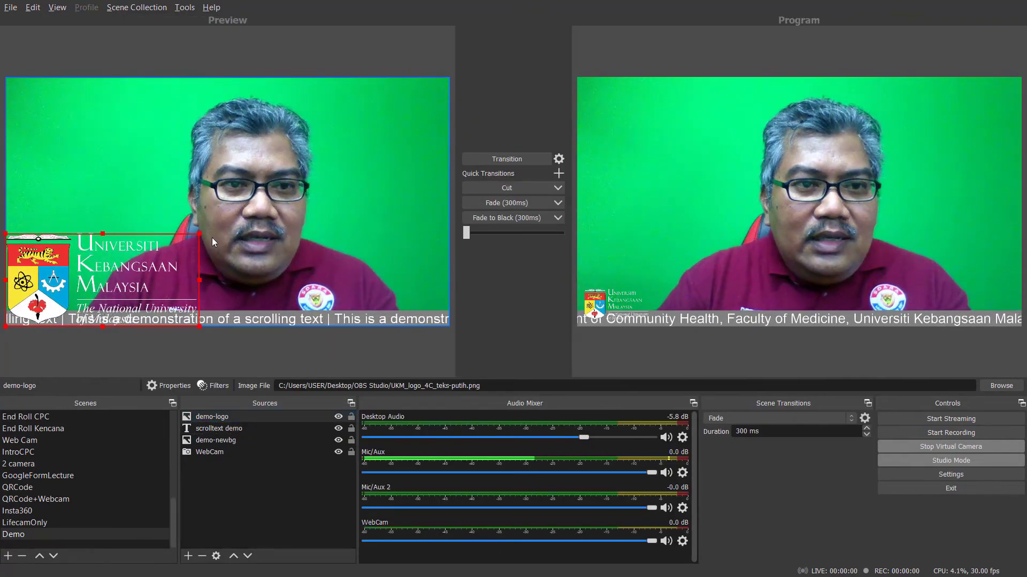
pyautogui.moveTo(199, 234); pyautogui.dragTo(58, 298)
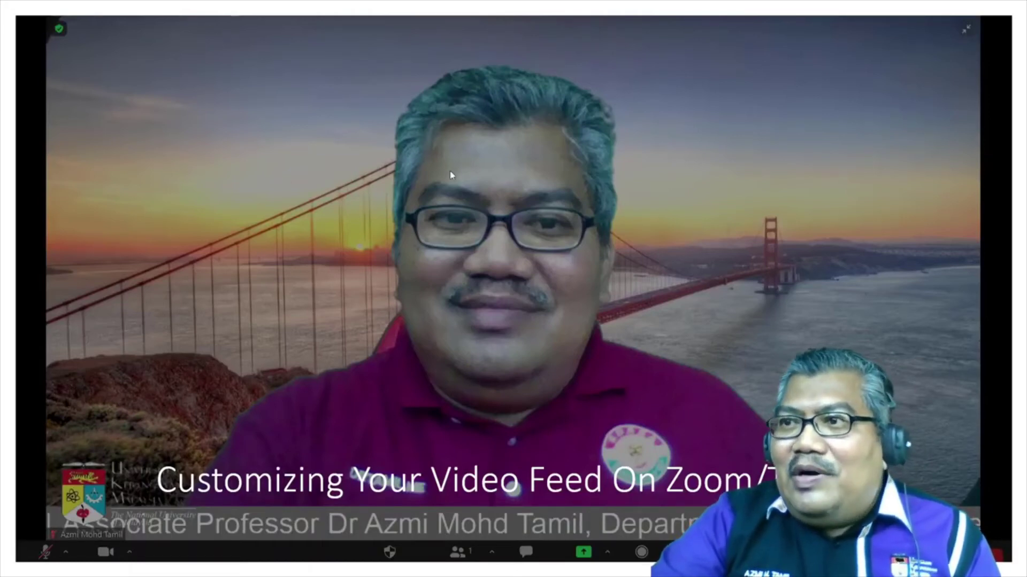
pyautogui.click(494, 201)
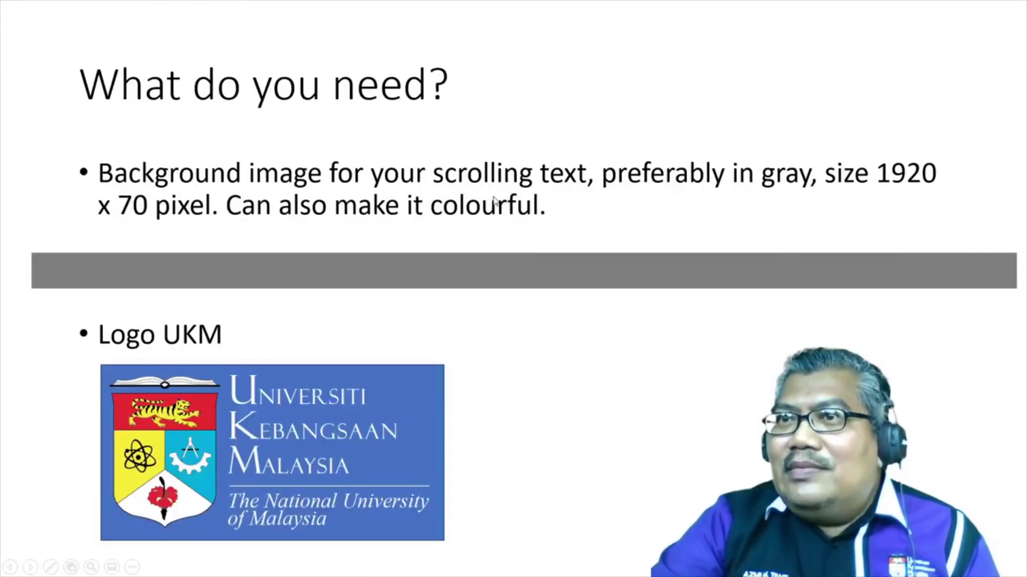